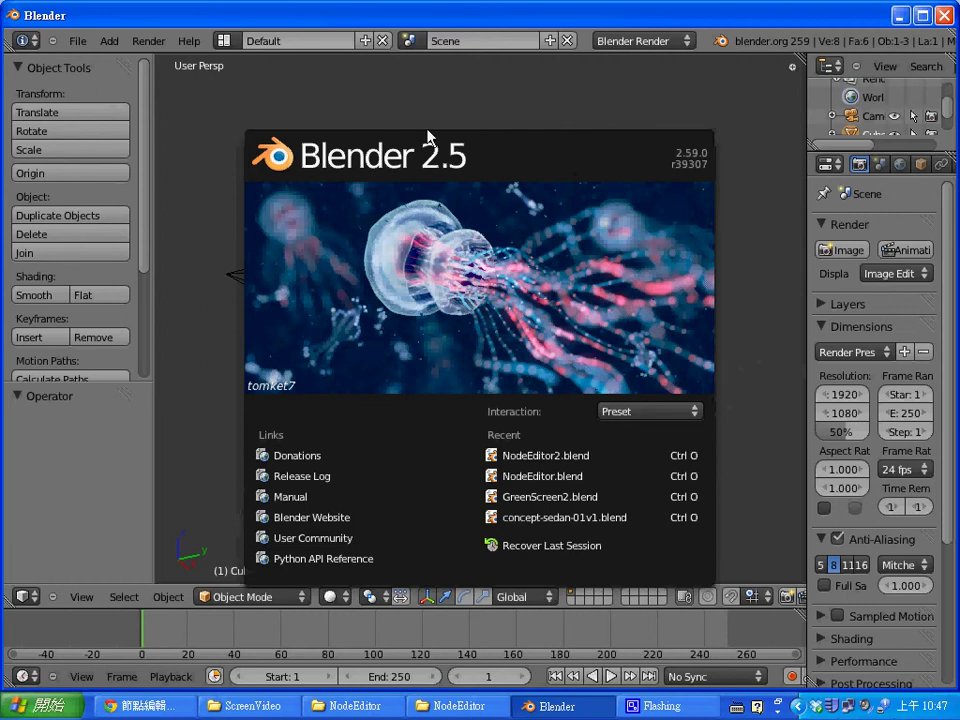
- Dismiss the splash screen and switch Blender to the Compositing workspace
left_click(267, 92)
left_click(223, 40)
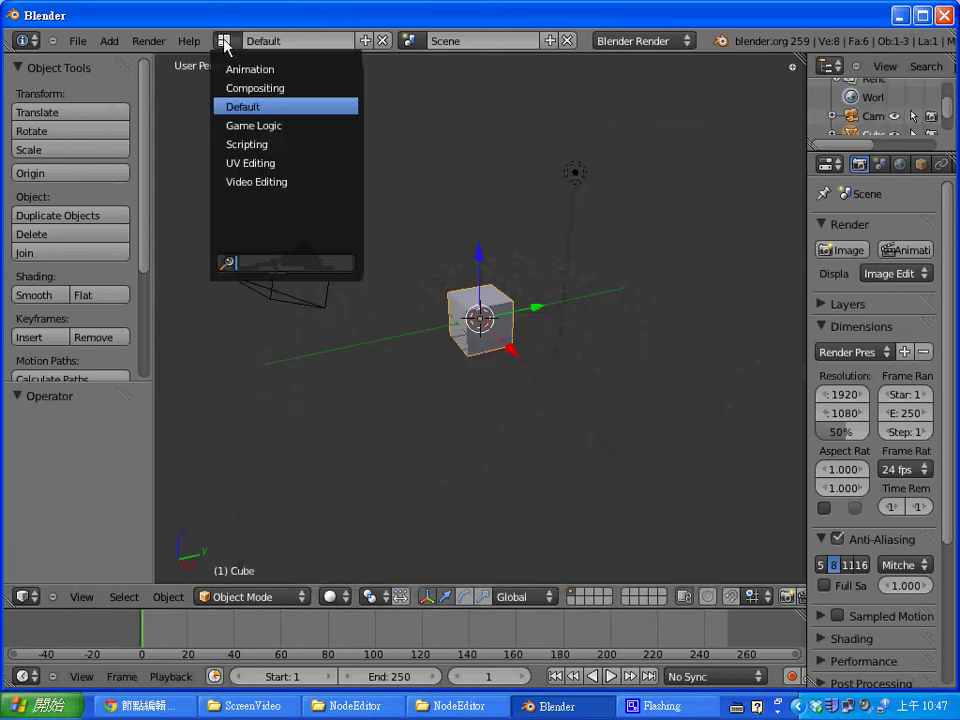
left_click(262, 88)
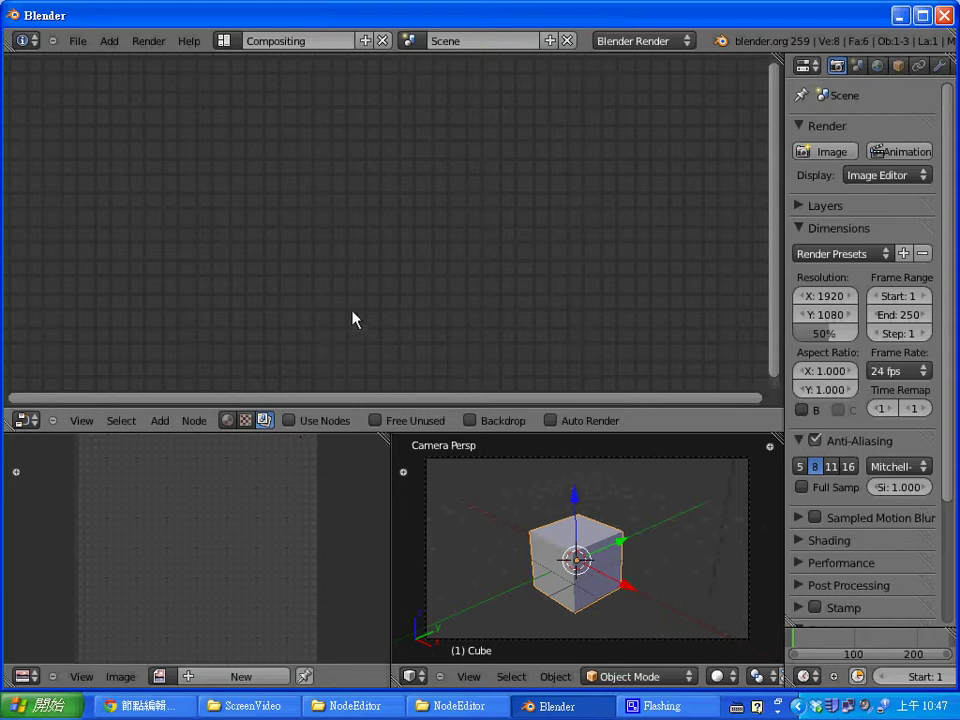
left_click(227, 44)
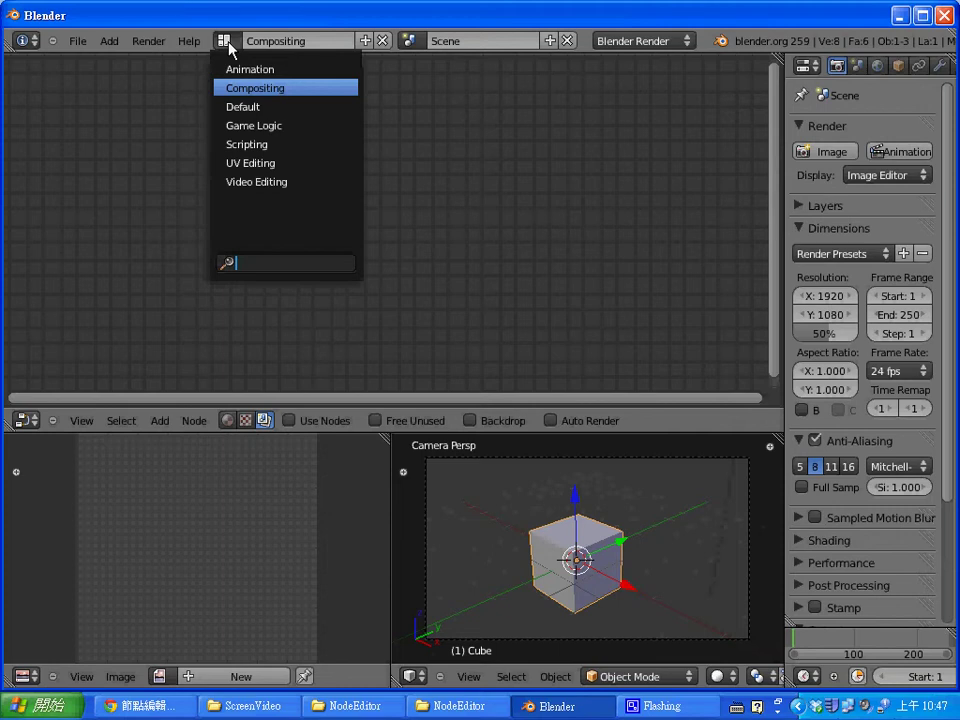
- Enable Use Nodes, then position Render Layers and a widened Composite node
left_click(289, 421)
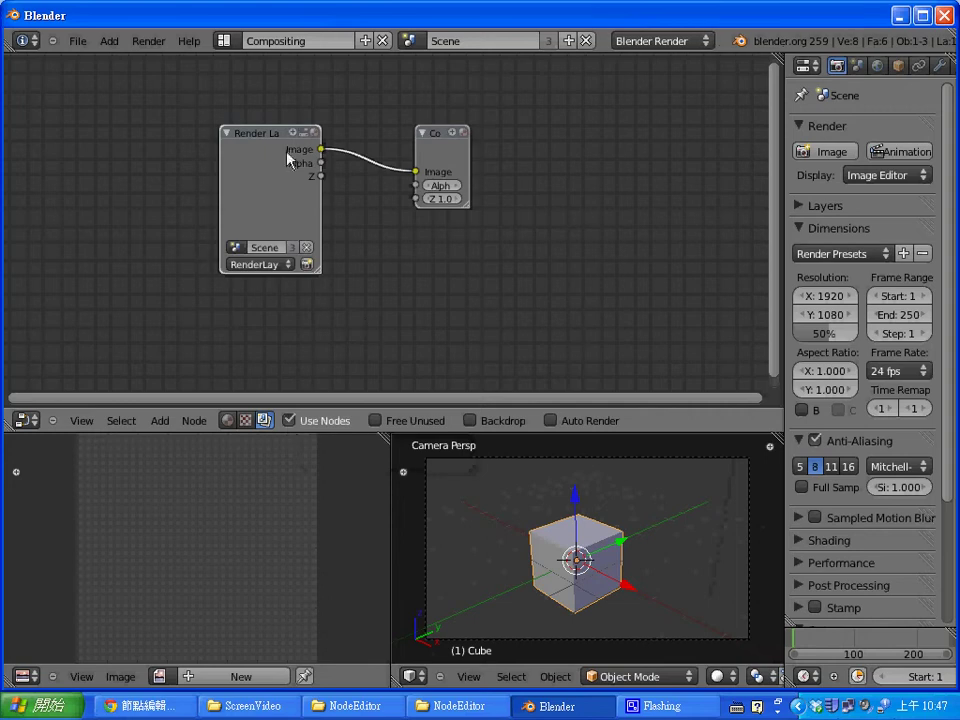
mouse_move(262, 141)
left_mouse_down()
mouse_move(122, 220)
mouse_move(141, 221)
left_mouse_up()
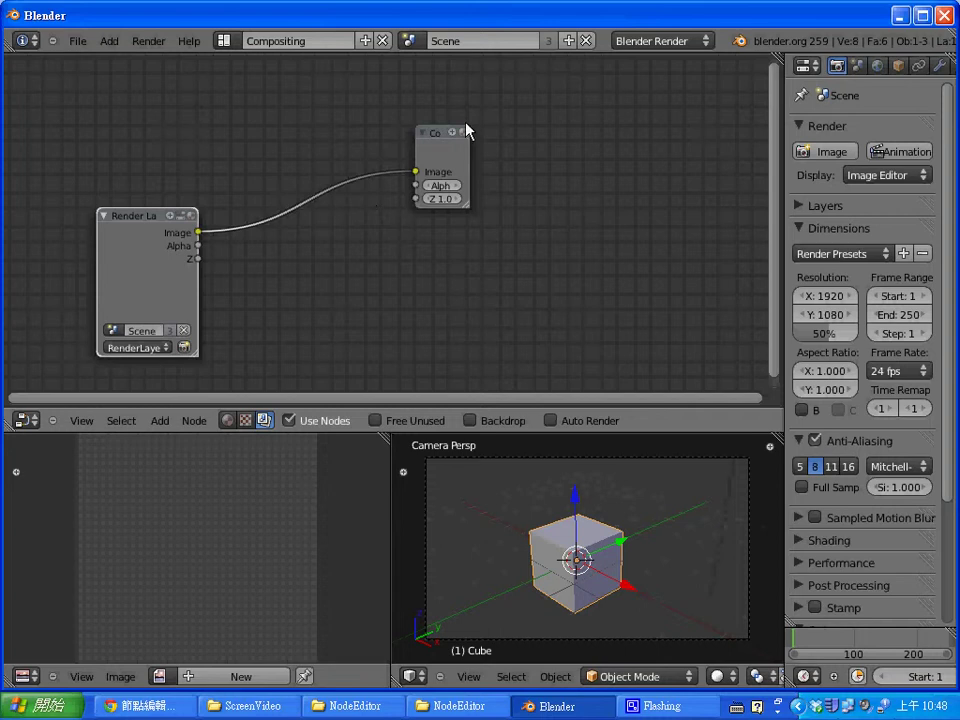
left_click_drag(469, 206, 527, 257)
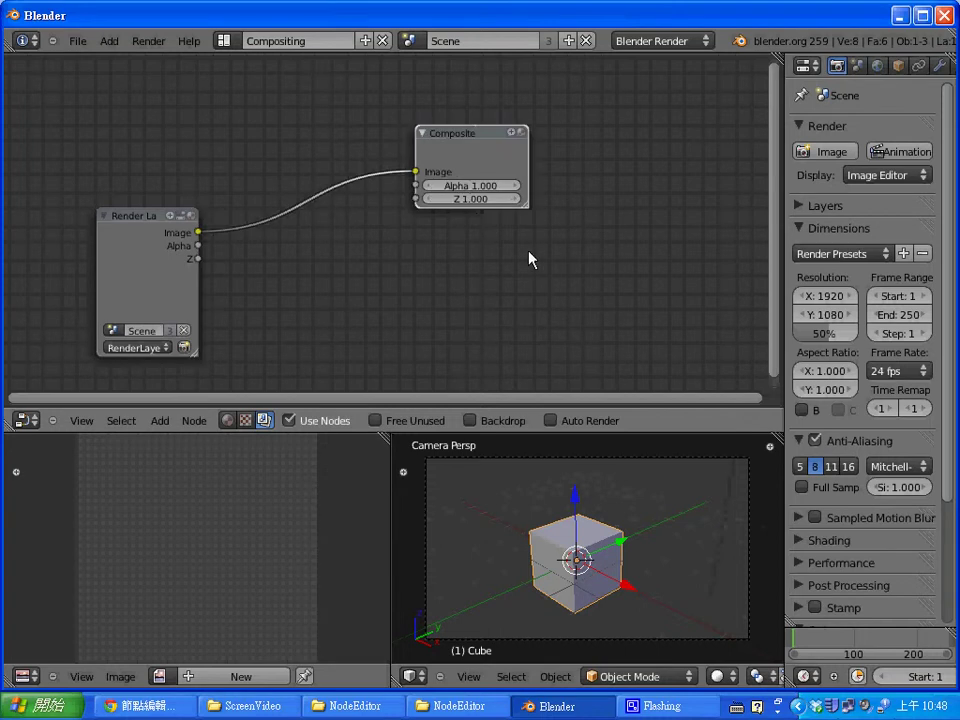
left_click_drag(487, 145, 493, 190)
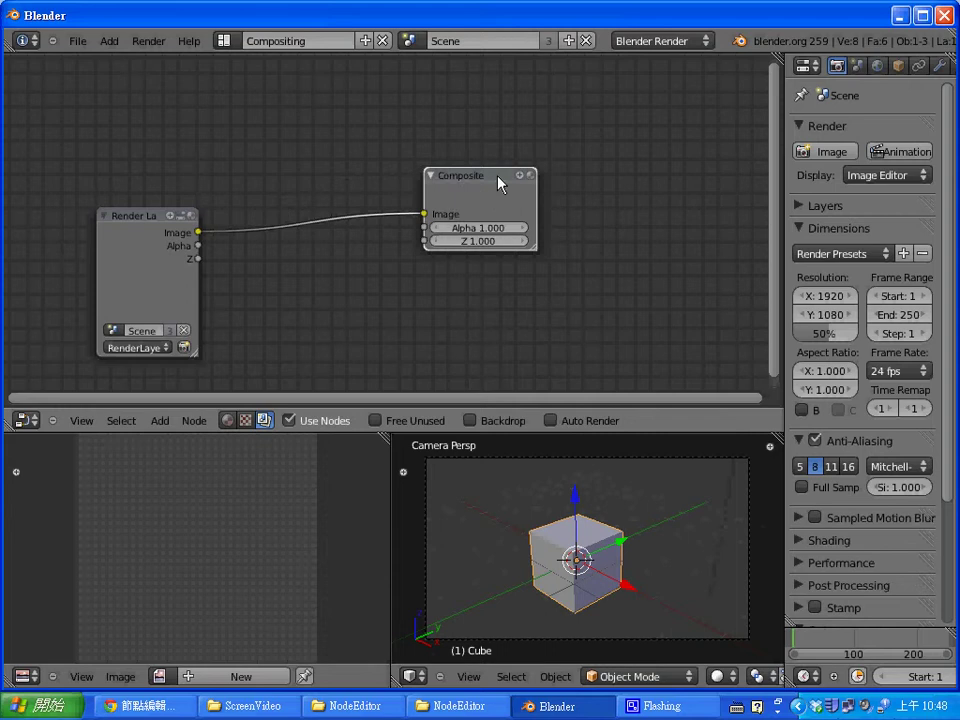
- Render the cube with F12 and link Render Layers Image to Composite Image
key("F12")
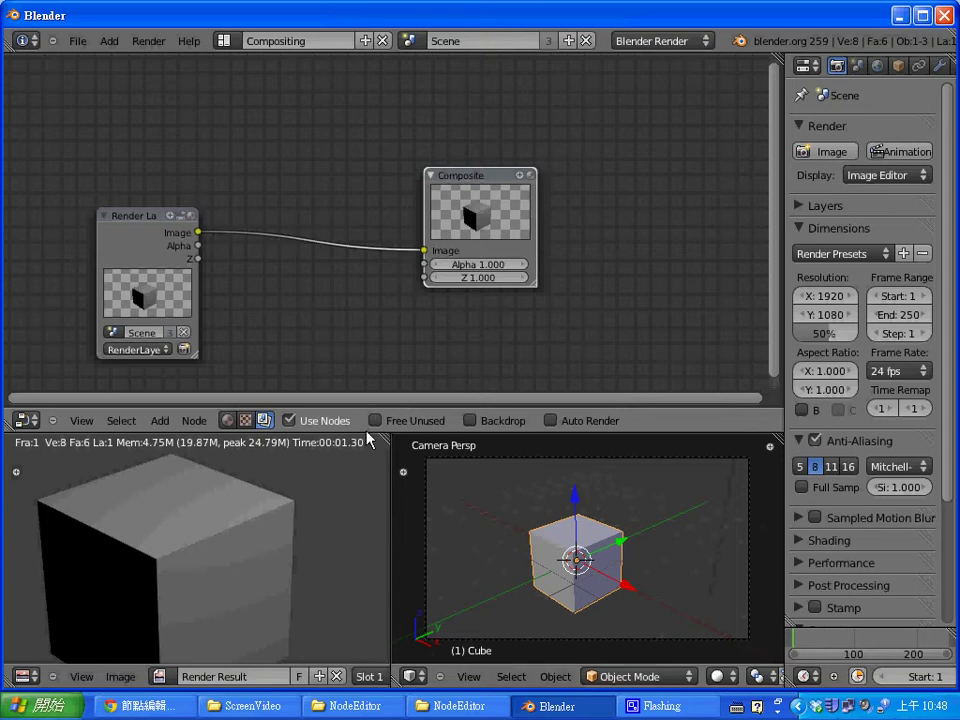
mouse_move(368, 440)
left_mouse_down()
mouse_move(366, 349)
mouse_move(379, 266)
mouse_move(379, 368)
left_mouse_up()
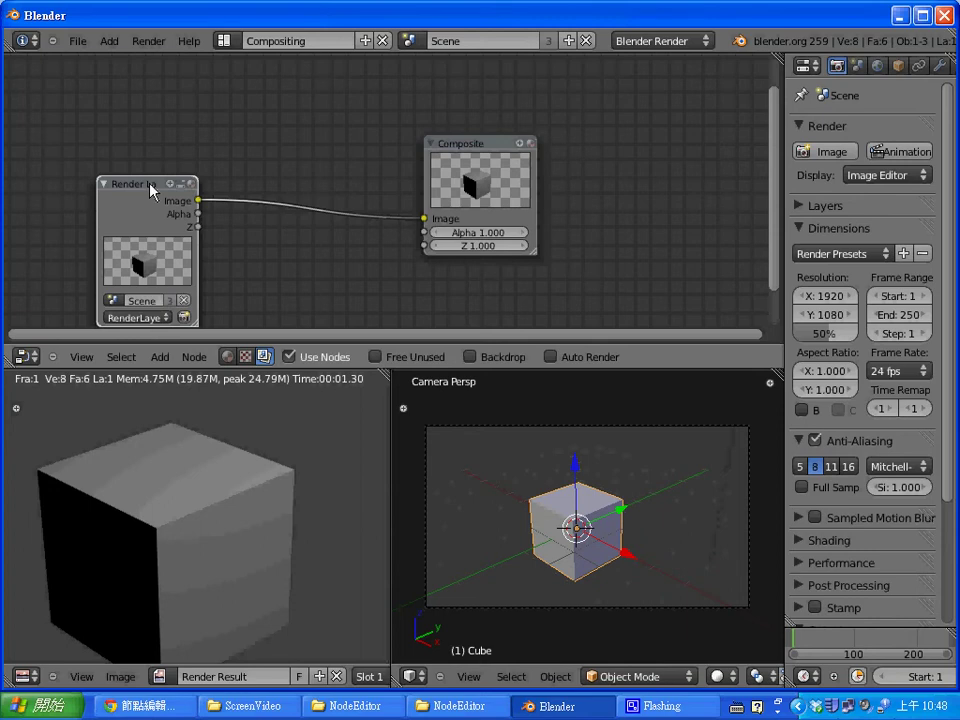
mouse_move(151, 188)
left_mouse_down()
mouse_move(184, 206)
mouse_move(224, 201)
left_mouse_up()
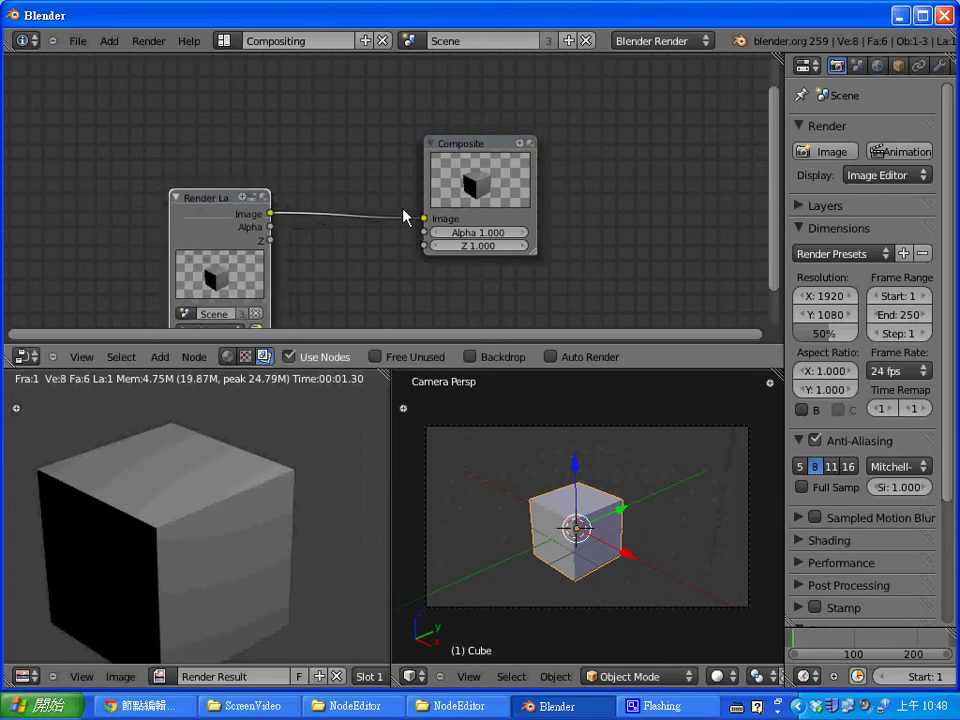
left_click_drag(404, 216, 412, 217)
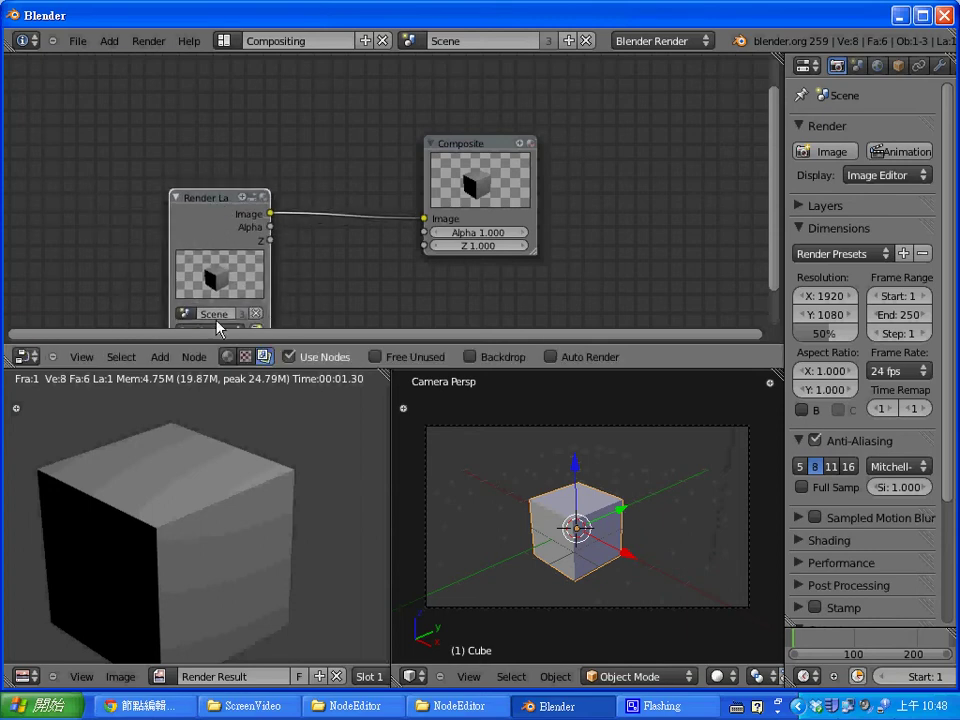
left_click(158, 357)
mouse_move(180, 207)
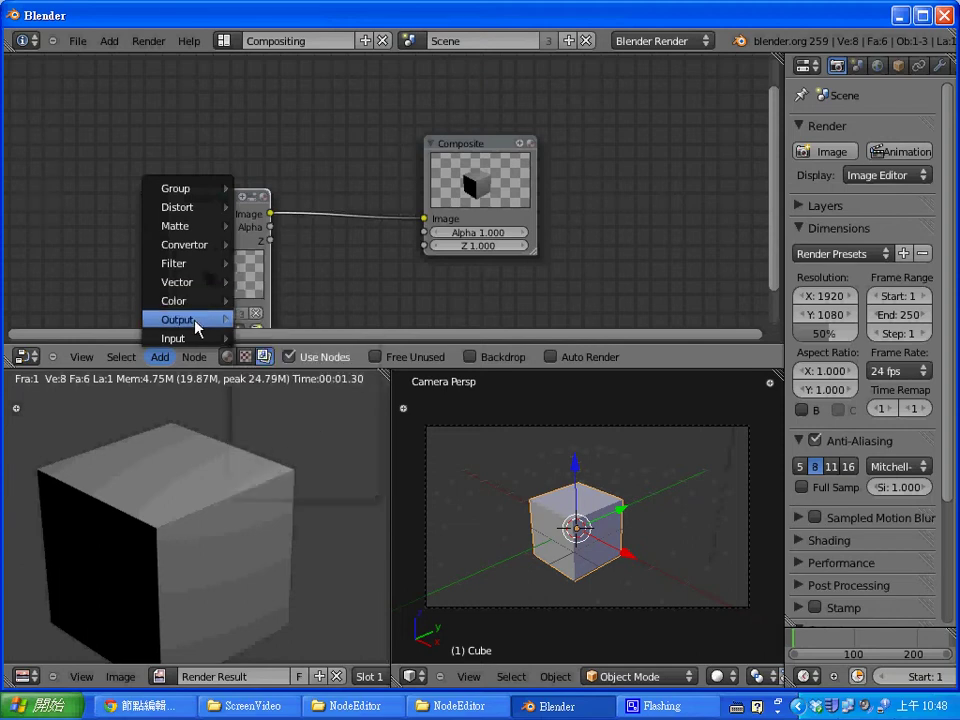
mouse_move(180, 338)
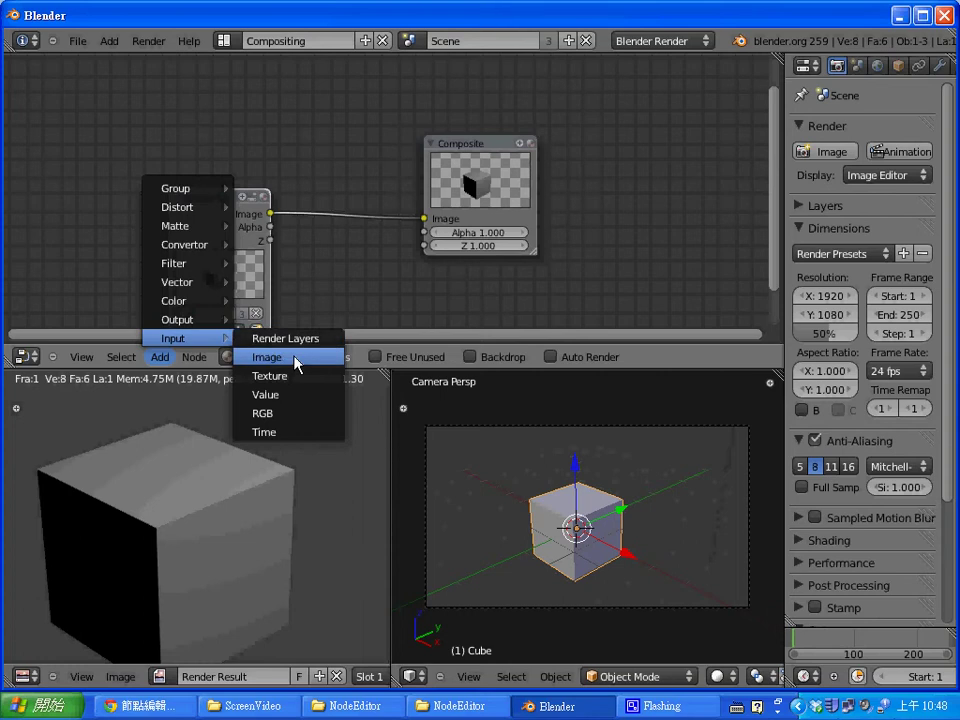
- Add an Image input node, place it above Render Layers, and start loading a picture
left_click(294, 358)
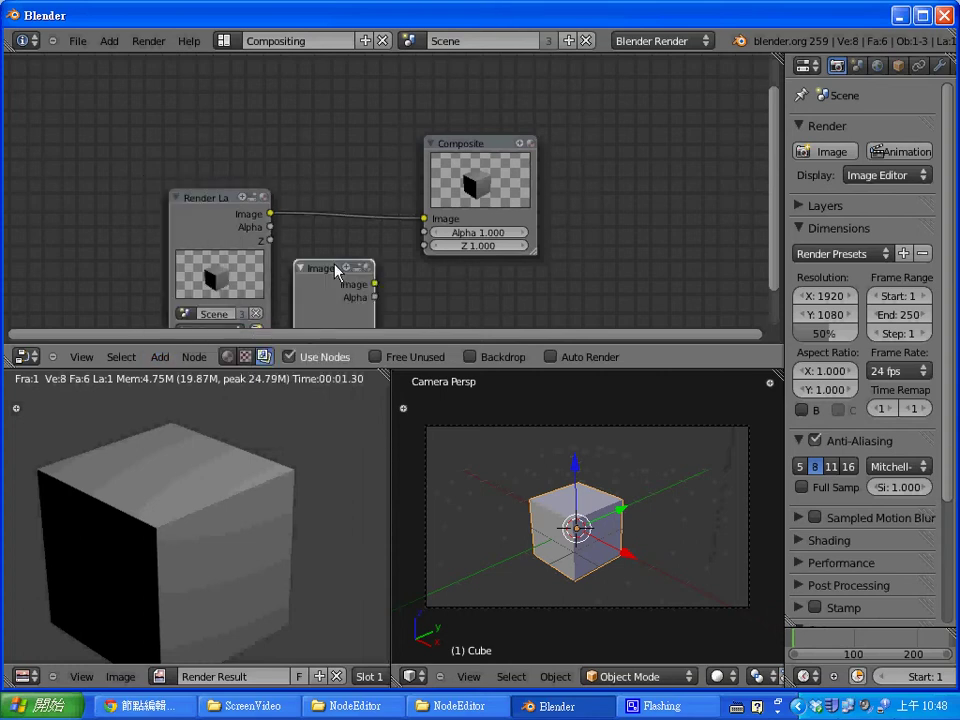
mouse_move(338, 268)
left_mouse_down()
mouse_move(274, 130)
mouse_move(214, 80)
left_mouse_up()
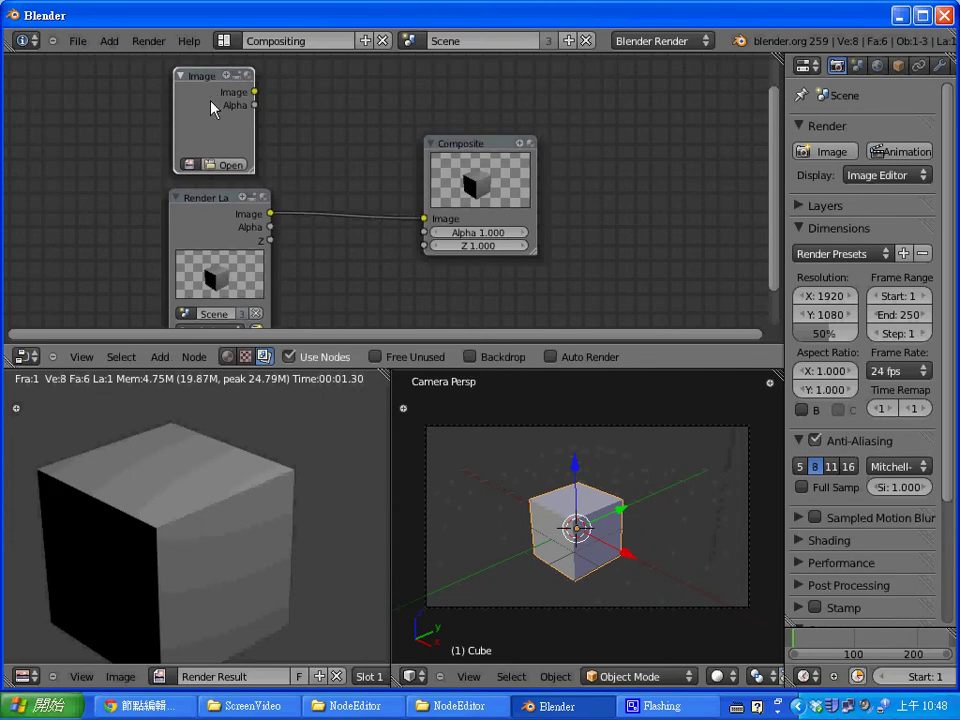
left_click(226, 164)
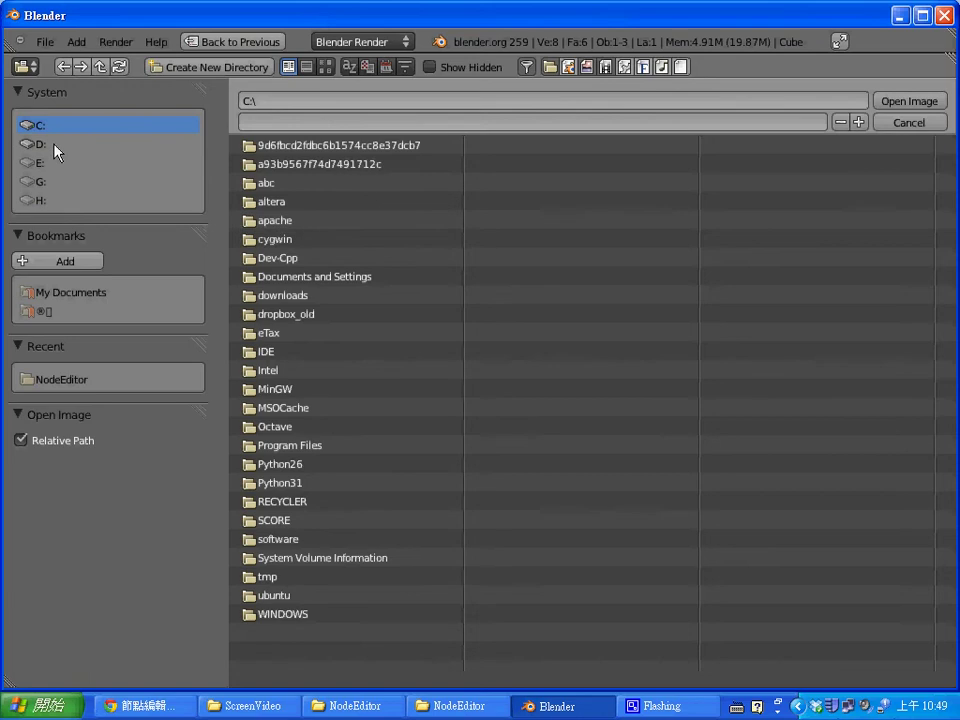
- Load GreenScreen.jpg from D:\blender\MyModel\NodeEditor into the Image node
left_click(80, 144)
left_click(291, 168)
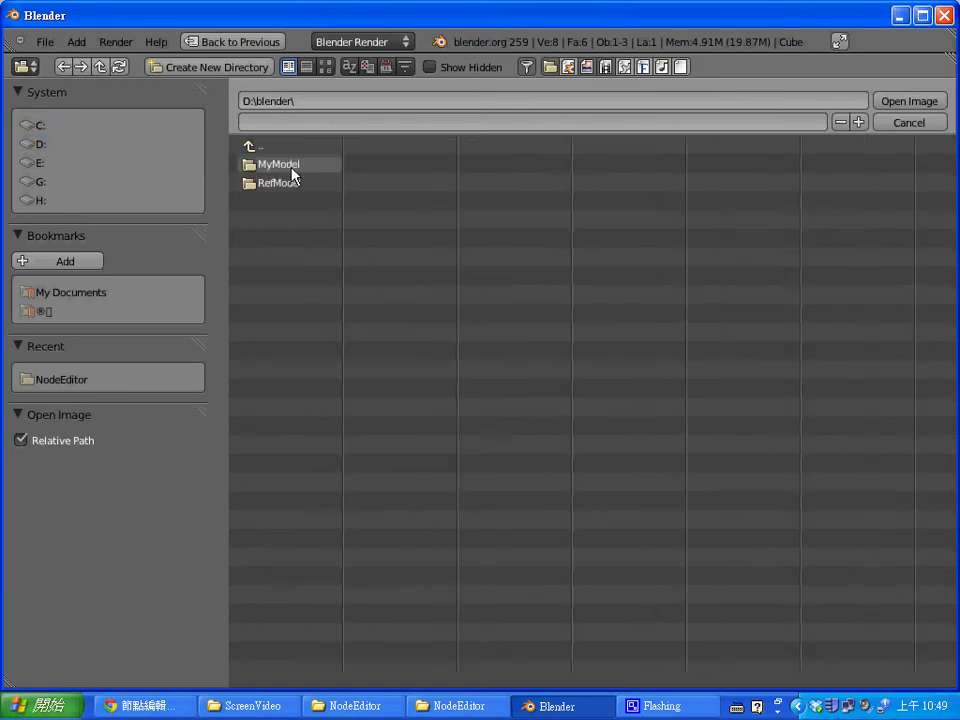
left_click(291, 168)
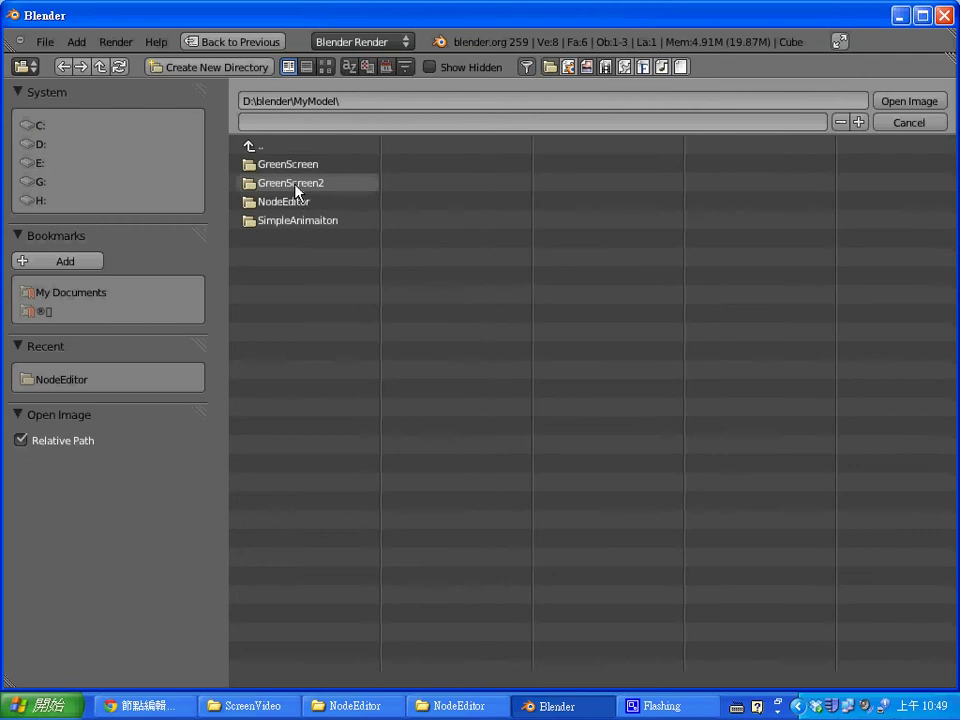
left_click(291, 203)
left_click(321, 186)
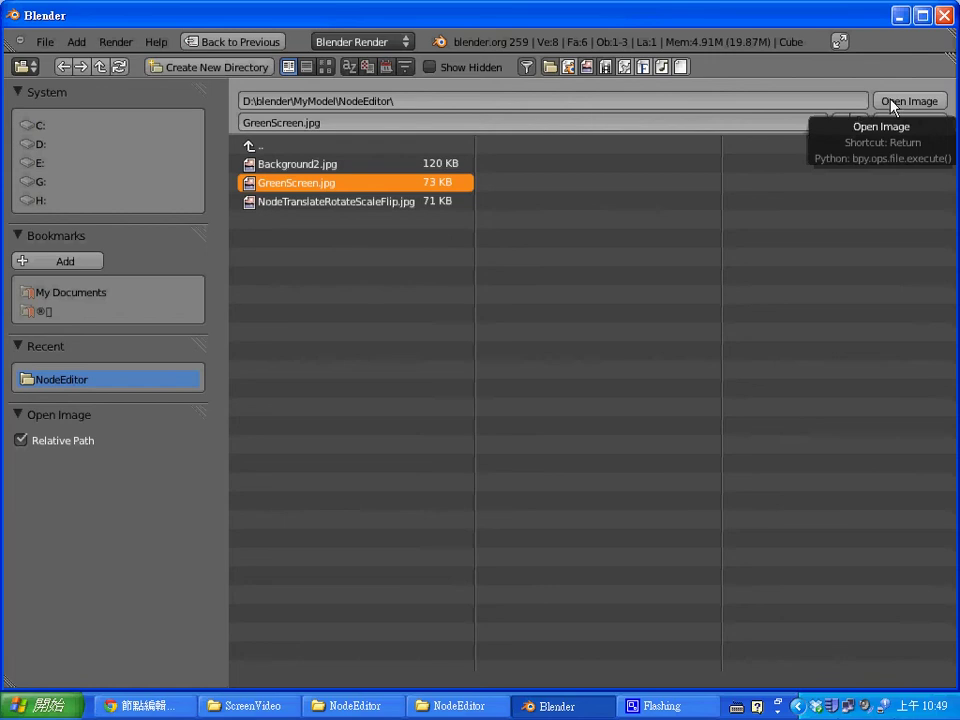
left_click(360, 166)
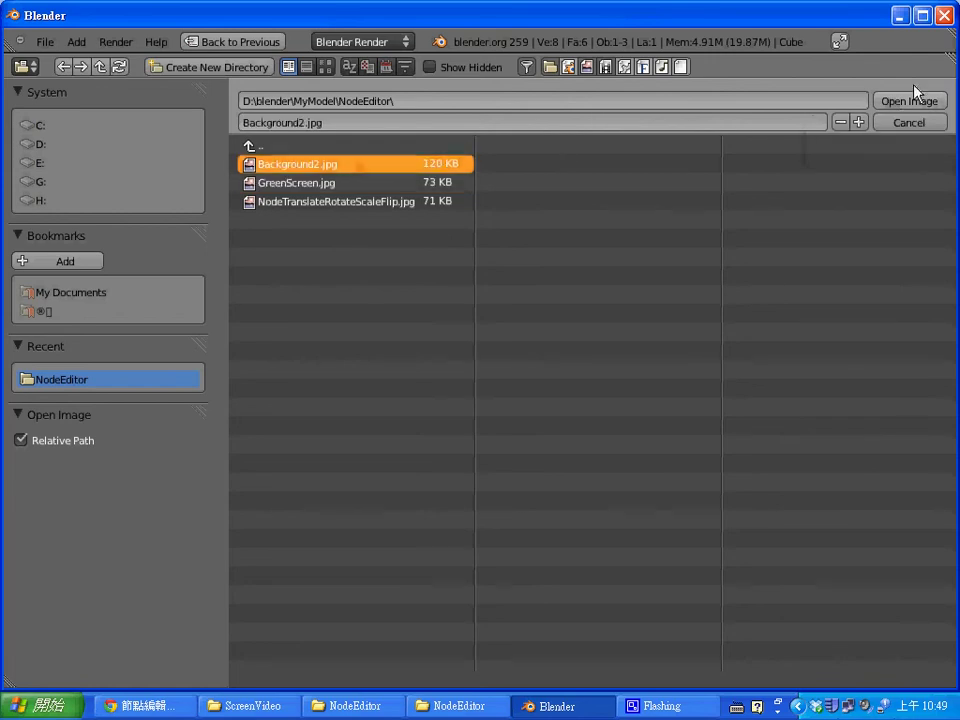
left_click(336, 188, "shift")
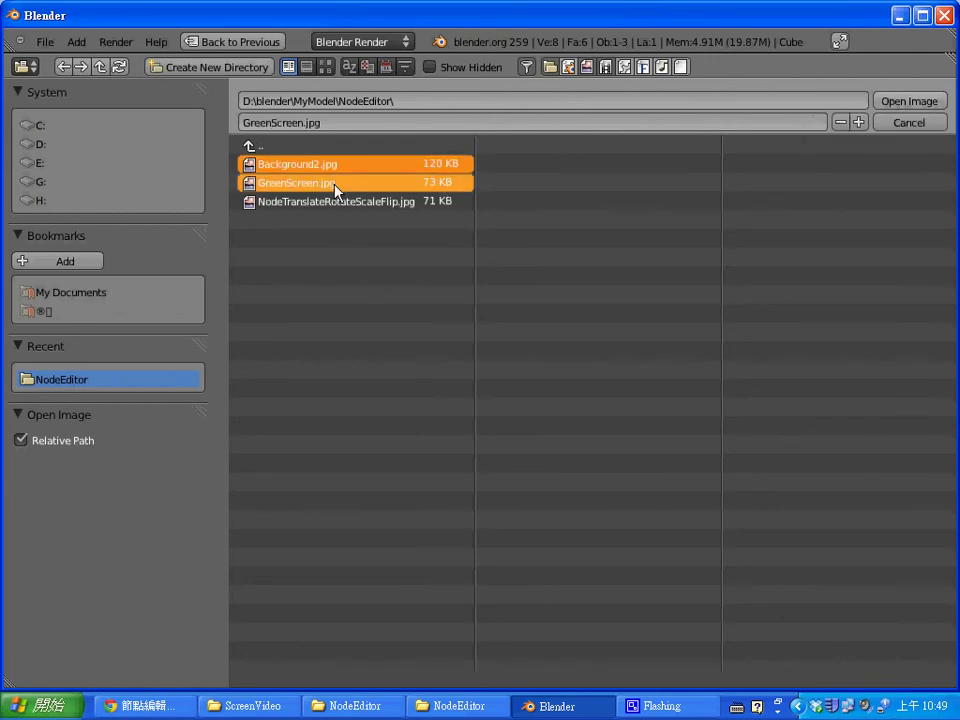
left_click(930, 104)
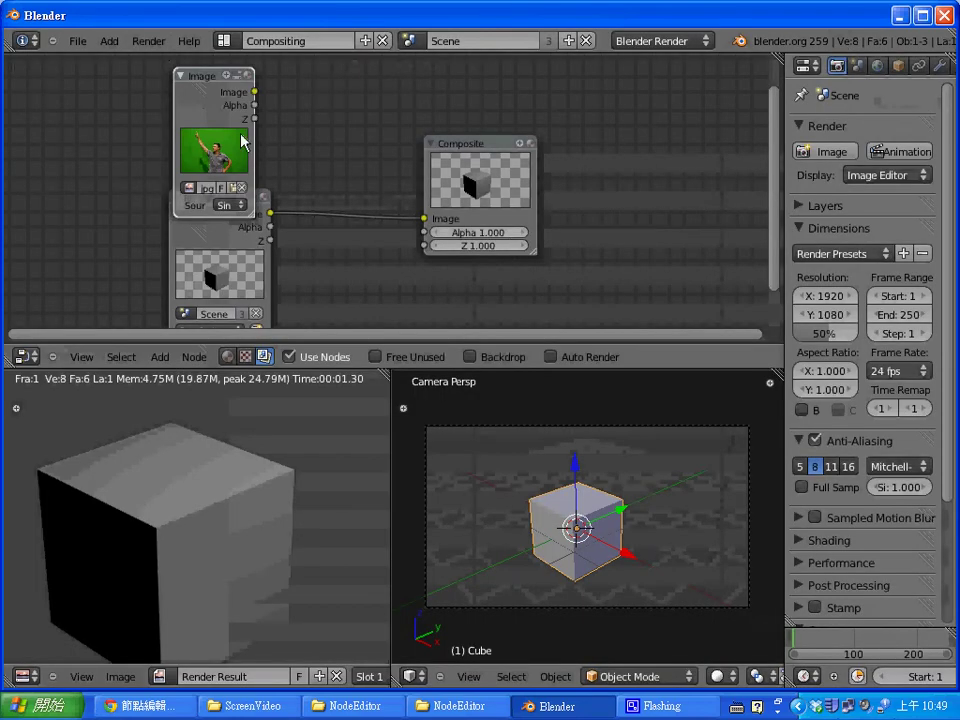
- Move the Render Layers node below the GreenScreen.jpg Image node so they no longer overlap
left_click_drag(197, 71, 208, 78)
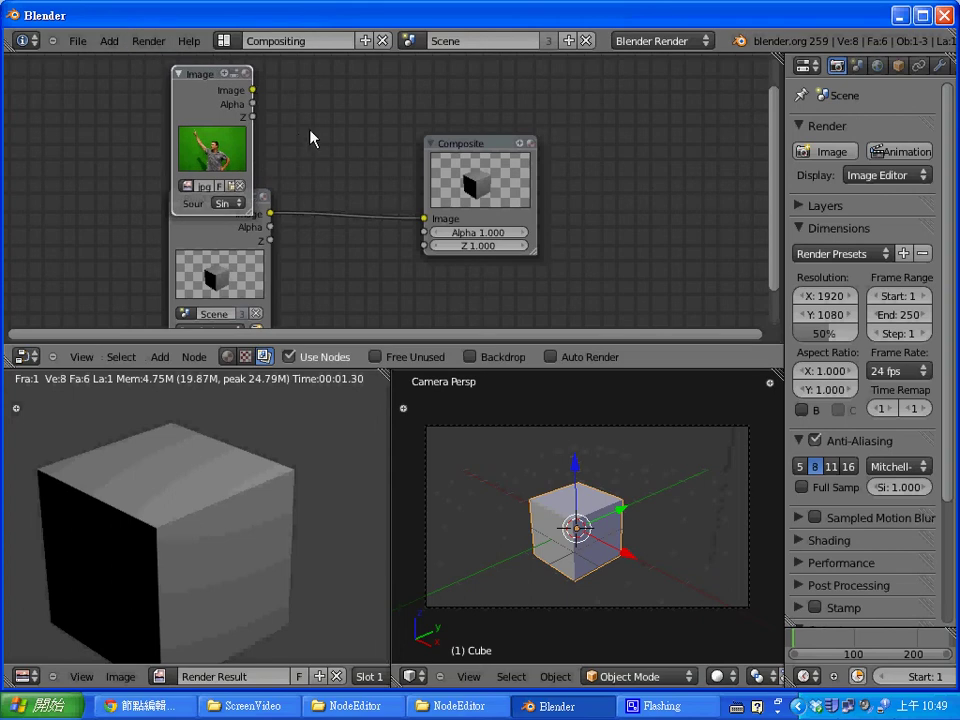
mouse_move(772, 214)
left_mouse_down()
mouse_move(771, 272)
mouse_move(773, 183)
mouse_move(772, 220)
left_mouse_up()
left_click(208, 224)
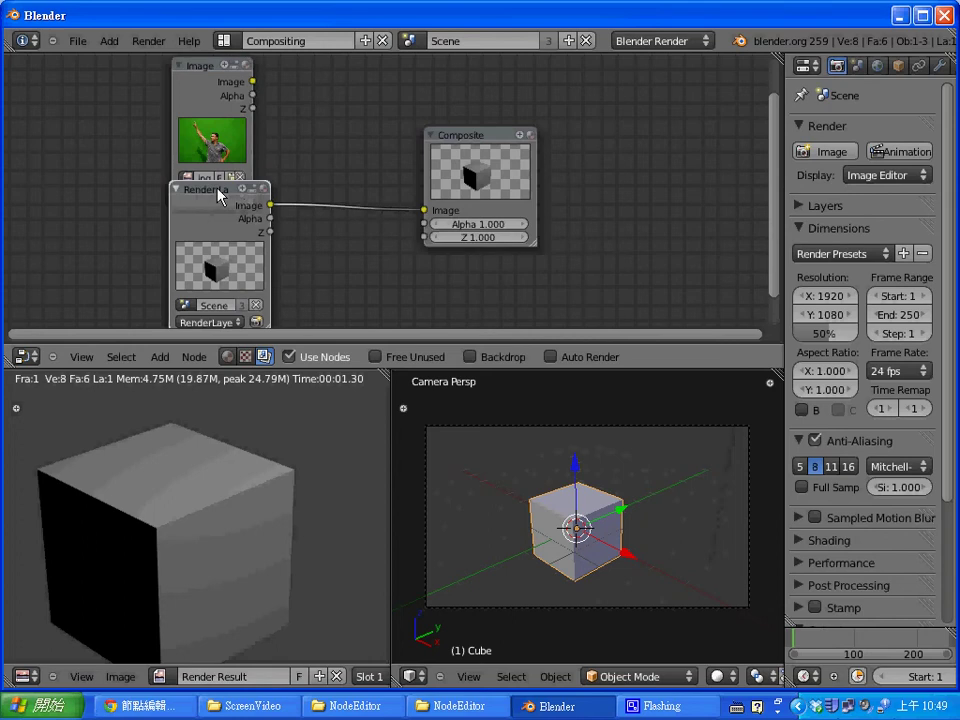
left_click_drag(218, 190, 218, 240)
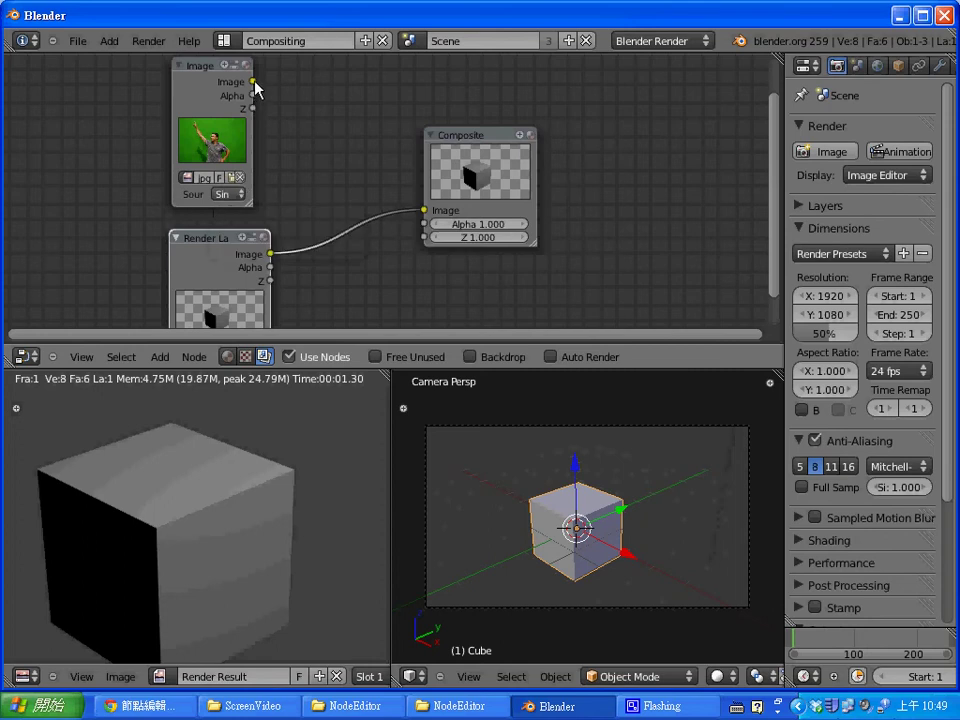
mouse_move(252, 81)
left_mouse_down()
mouse_move(380, 200)
mouse_move(424, 210)
mouse_move(298, 126)
left_mouse_up()
- Insert a Color > Mix node into the Composite link and move it up and right
left_click(175, 364)
mouse_move(185, 300)
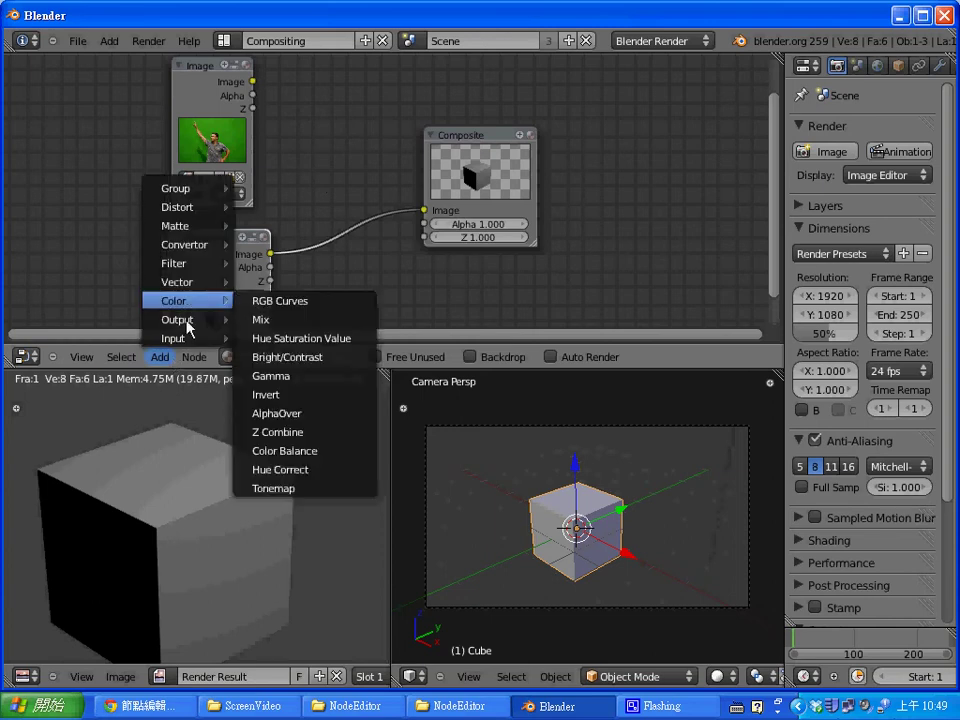
left_click(267, 319)
left_click(315, 222)
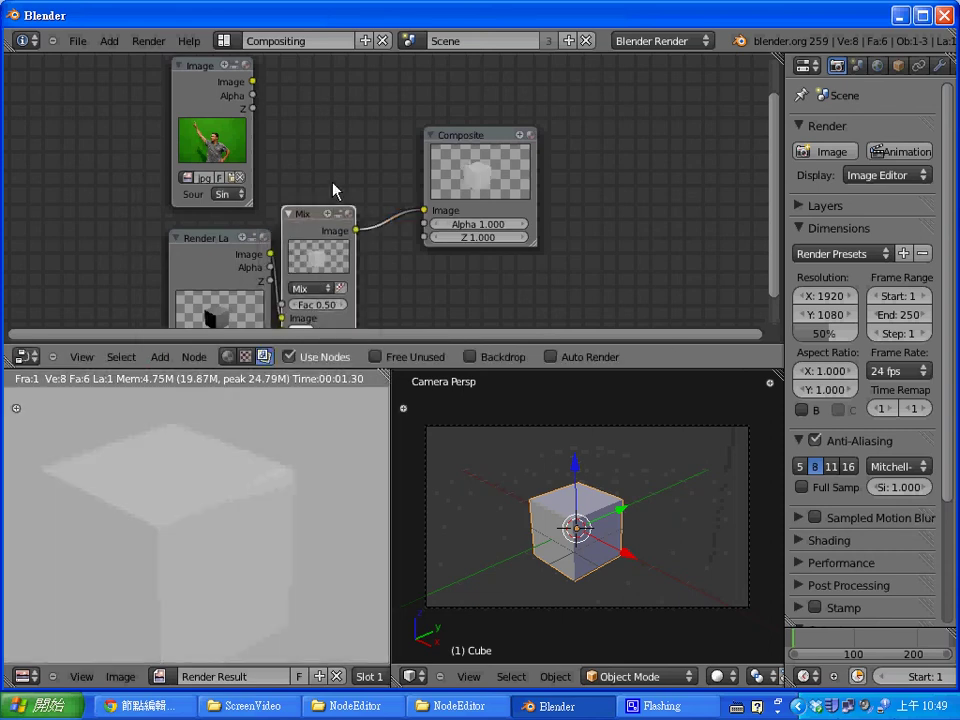
key("g")
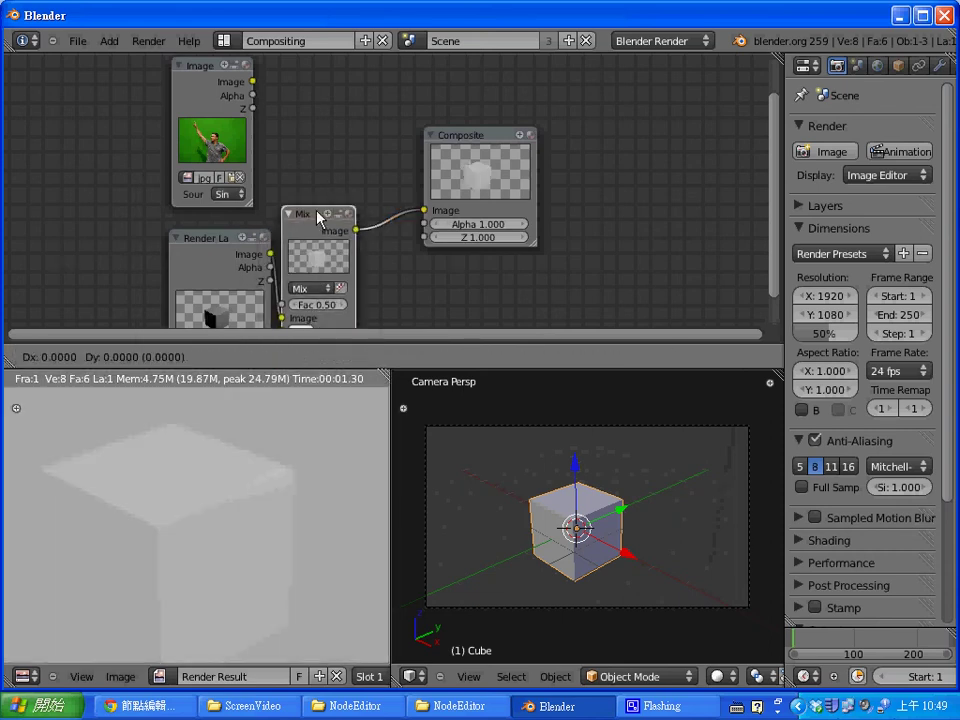
left_click(337, 137)
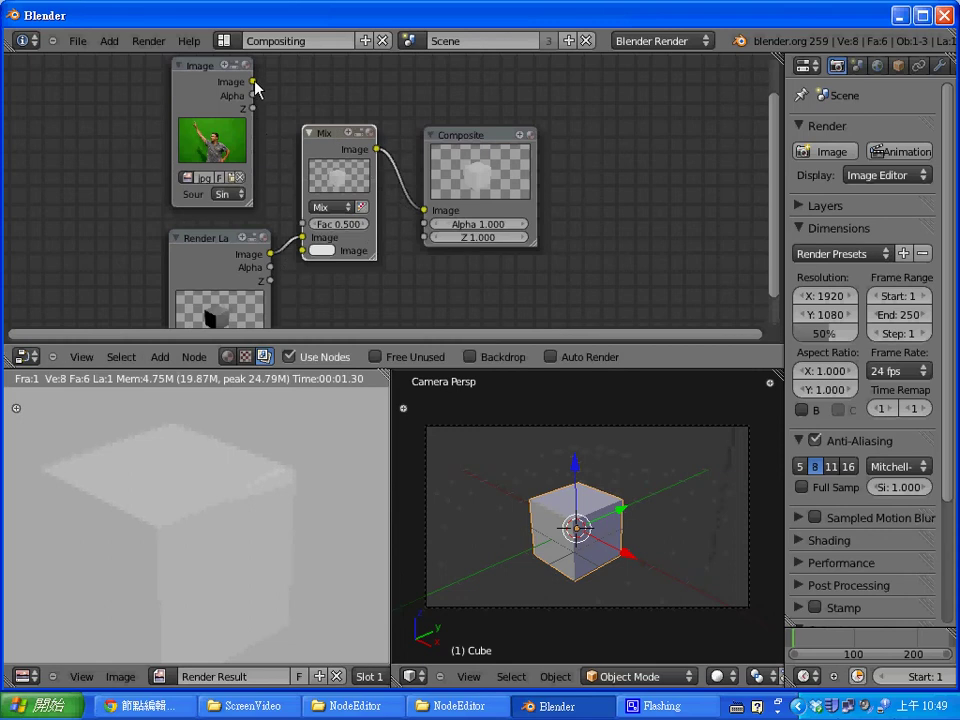
- Connect the green-screen photo to the Mix node's first Image input and re-render with F12
left_click_drag(252, 81, 303, 250)
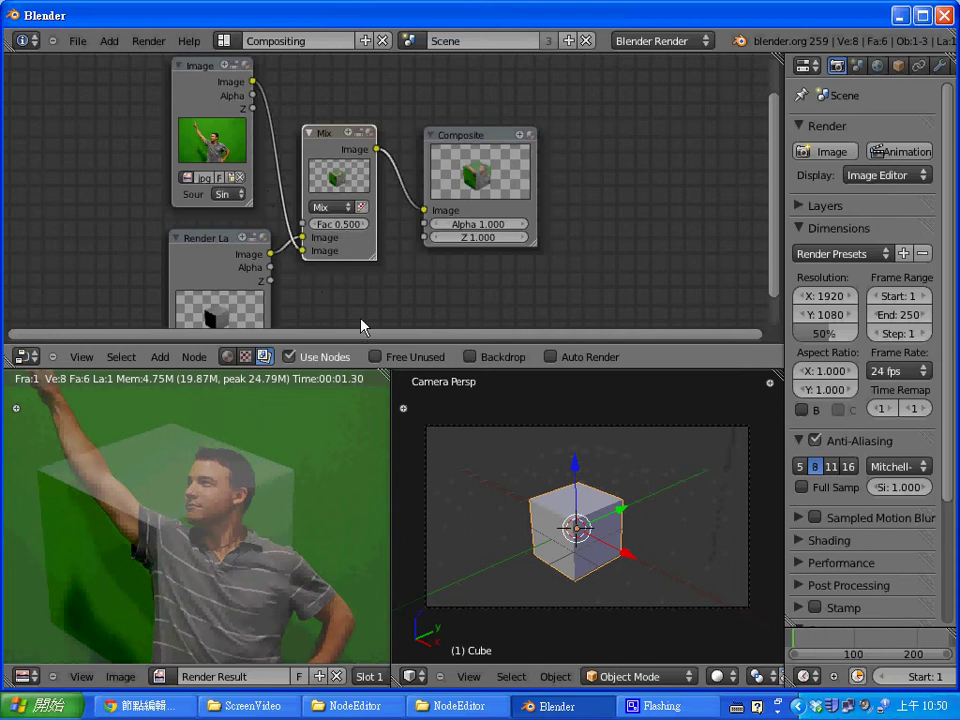
key("F12")
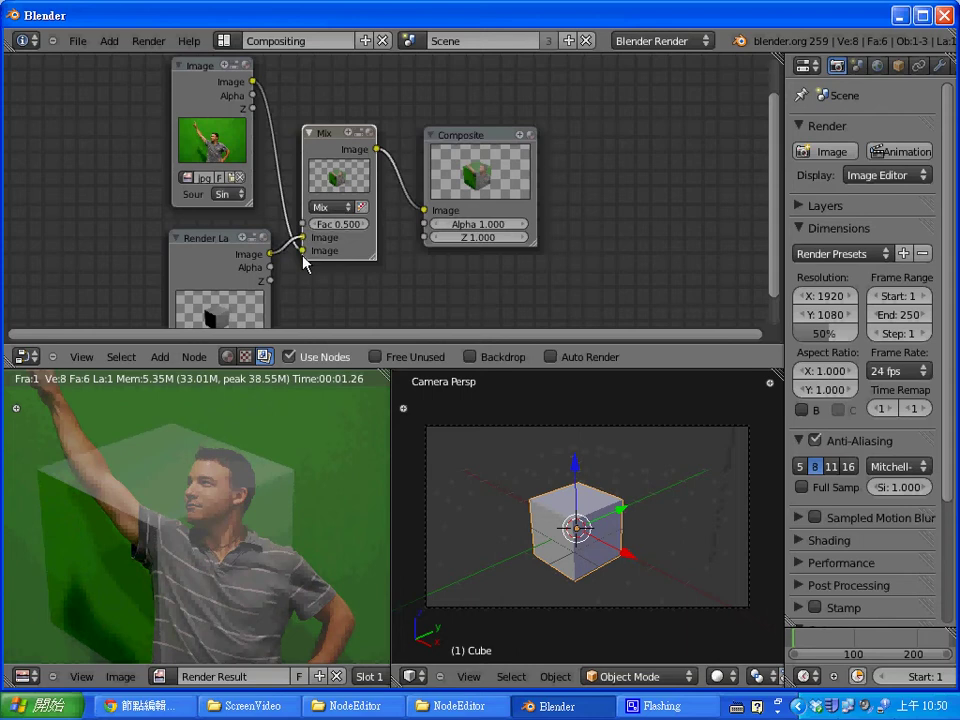
left_click_drag(303, 251, 303, 244)
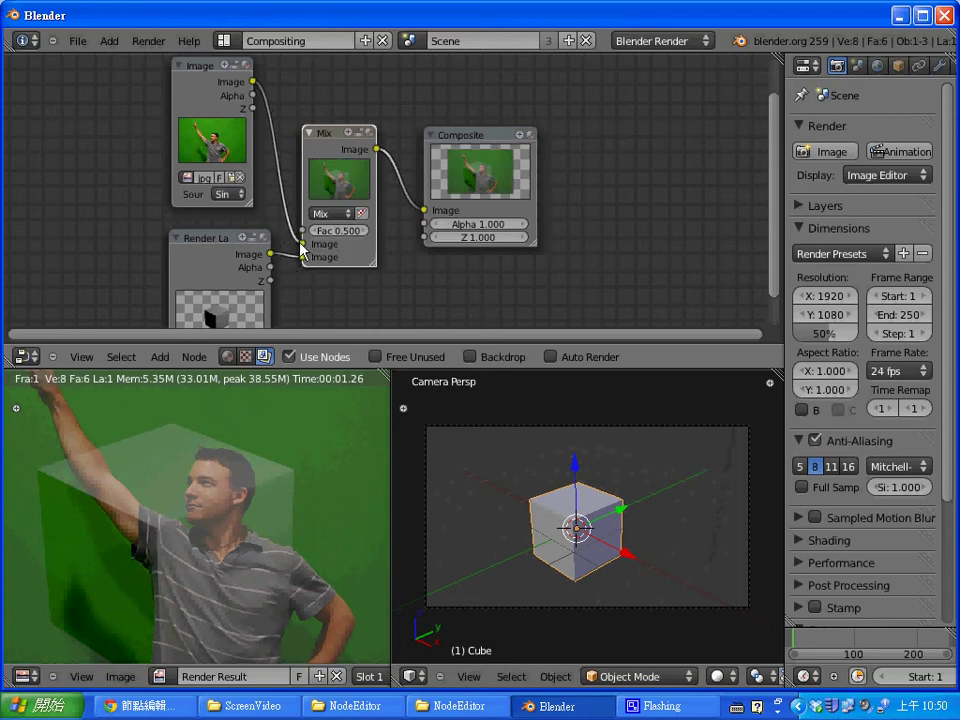
key("F12")
- Add a new Image input node at the top-left of the node tree
left_click(162, 358)
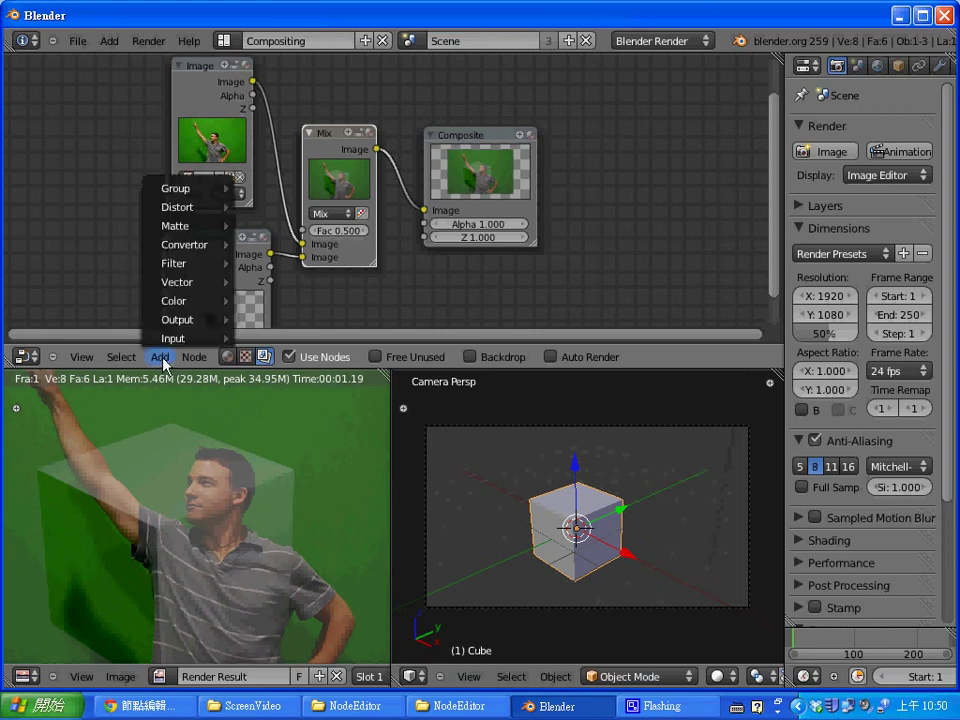
left_click(160, 358)
mouse_move(175, 338)
left_click(268, 354)
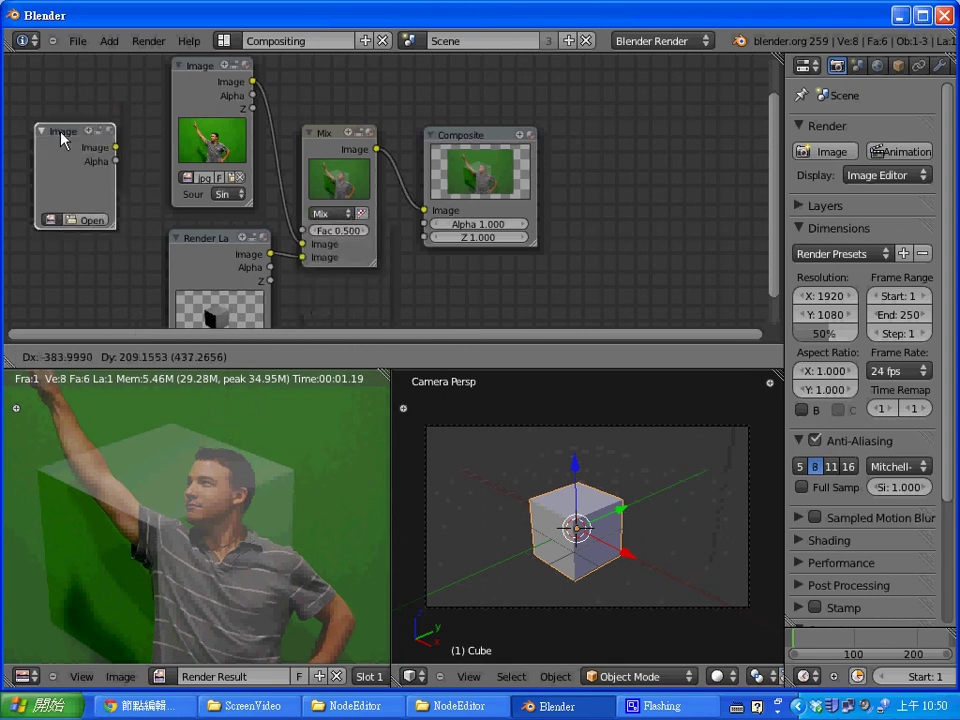
left_click(72, 90)
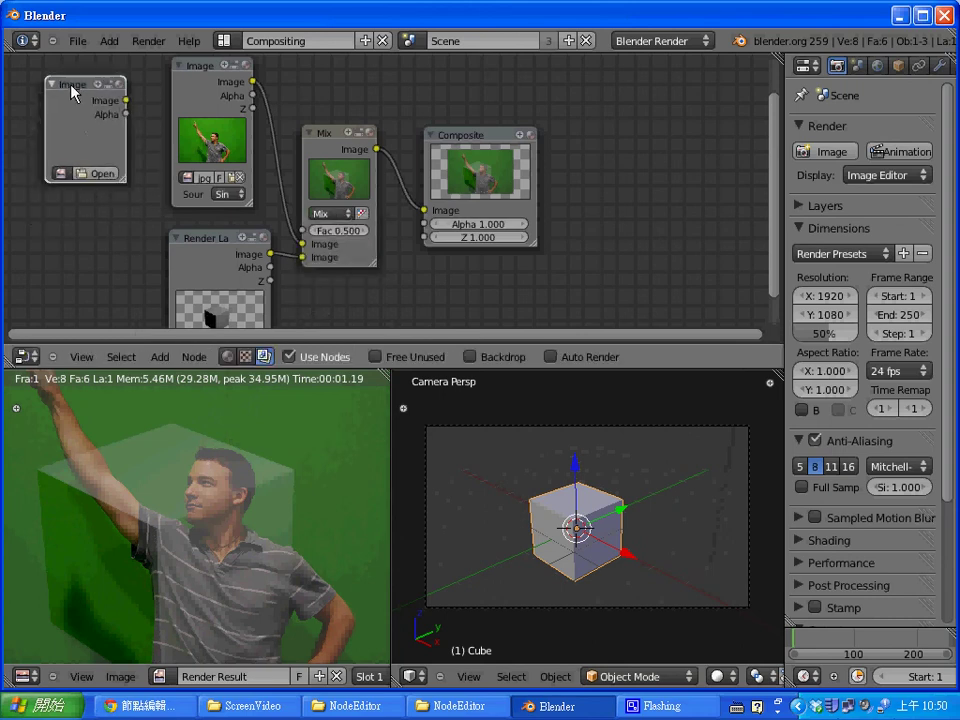
- Load Background2.jpg from D:\blender\MyModel\NodeEditor into the new Image node
left_click(90, 175)
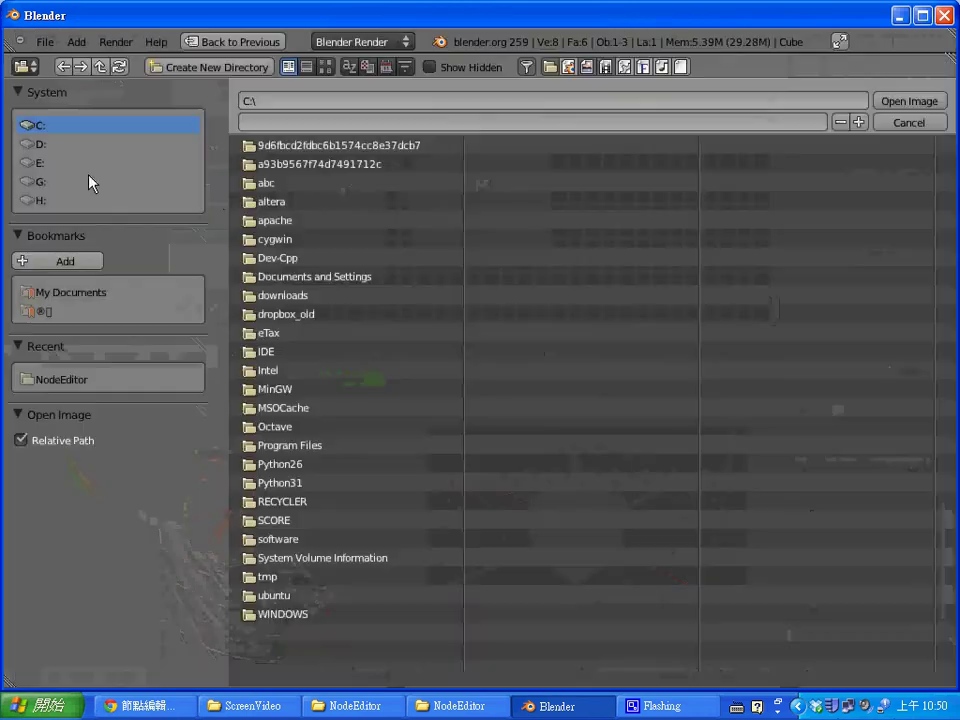
left_click(42, 144)
left_click(289, 166)
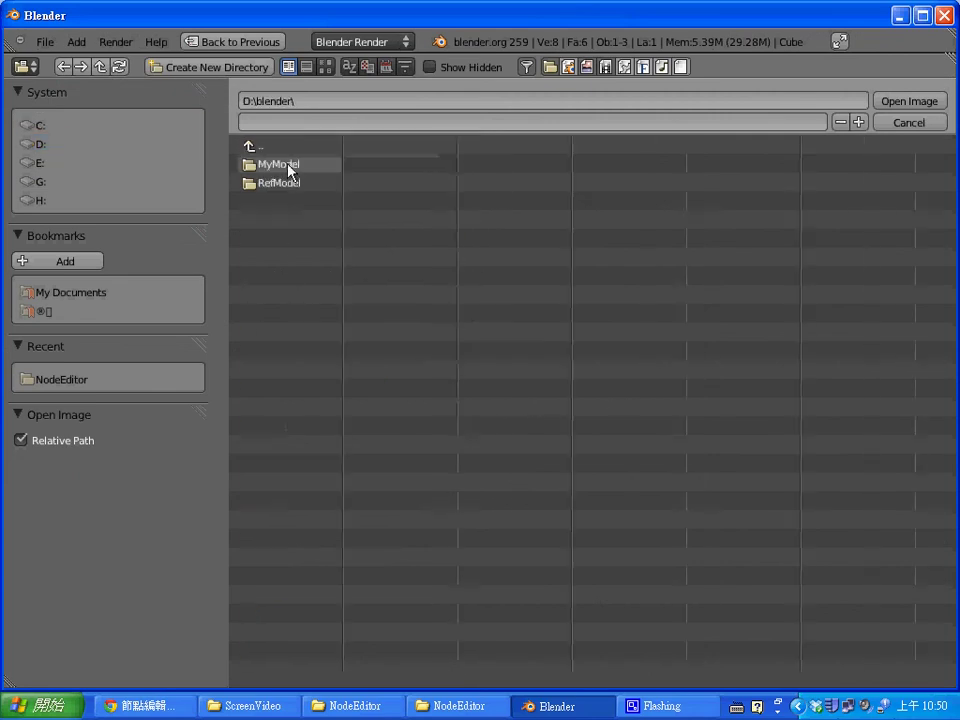
left_click(288, 168)
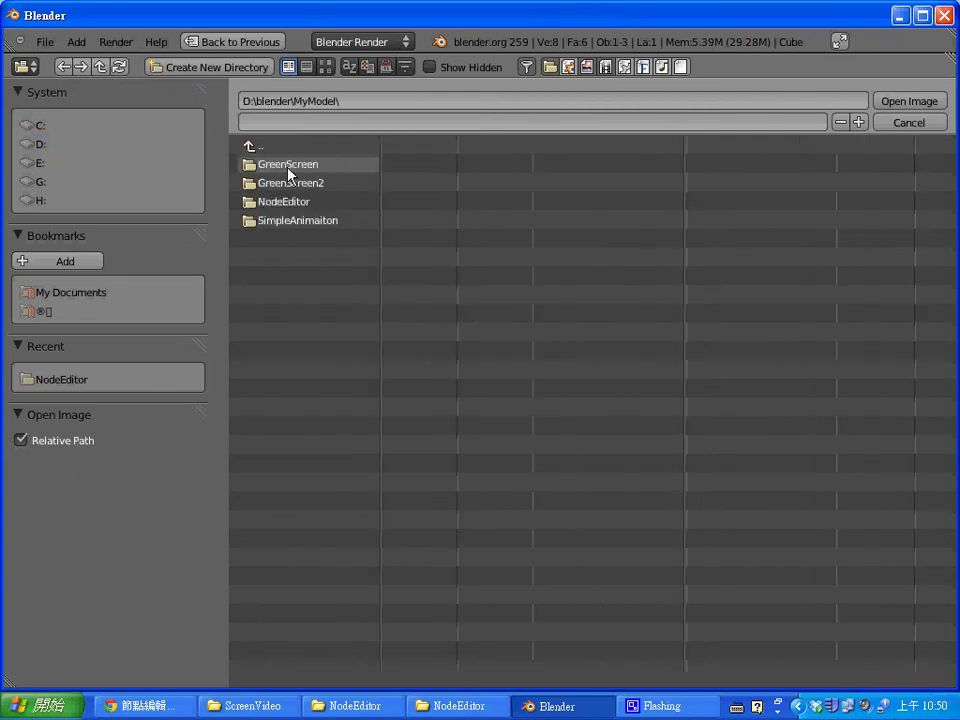
left_click(293, 201)
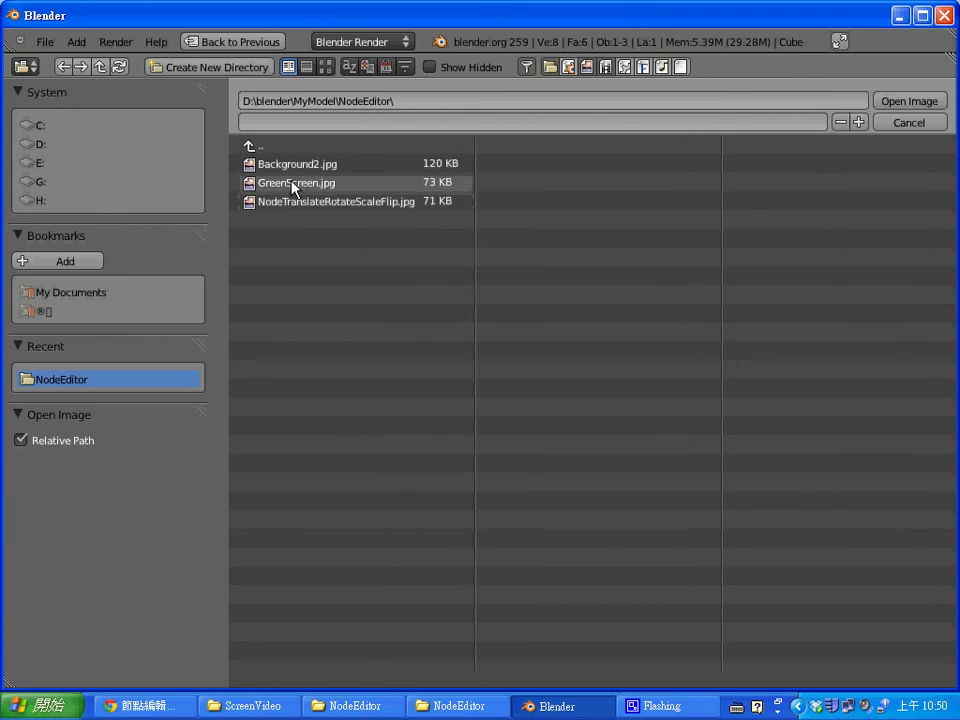
left_click(293, 167)
left_click(908, 101)
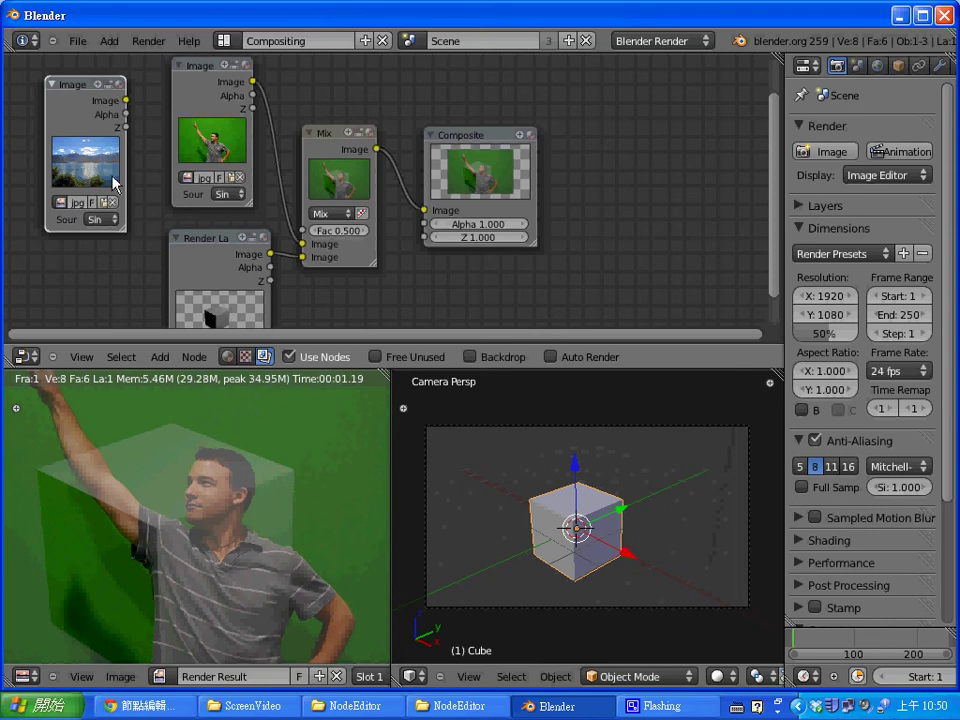
- Enlarge the lake image node, shift it up-left, and connect it to the Mix node
mouse_move(125, 235)
left_mouse_down()
mouse_move(172, 268)
mouse_move(163, 258)
left_mouse_up()
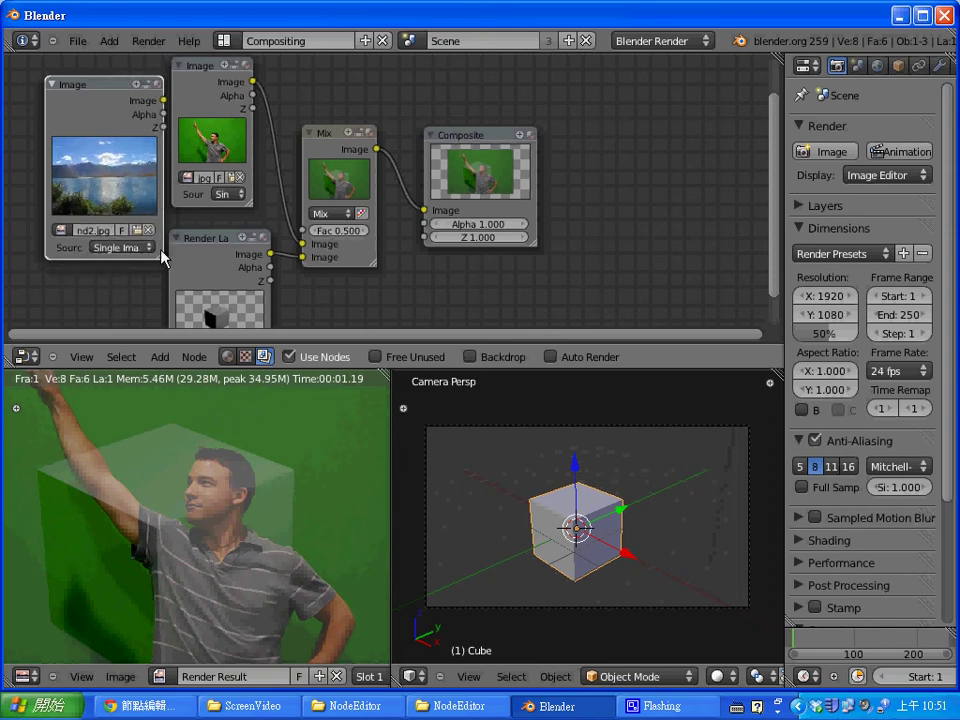
left_click_drag(105, 90, 75, 77)
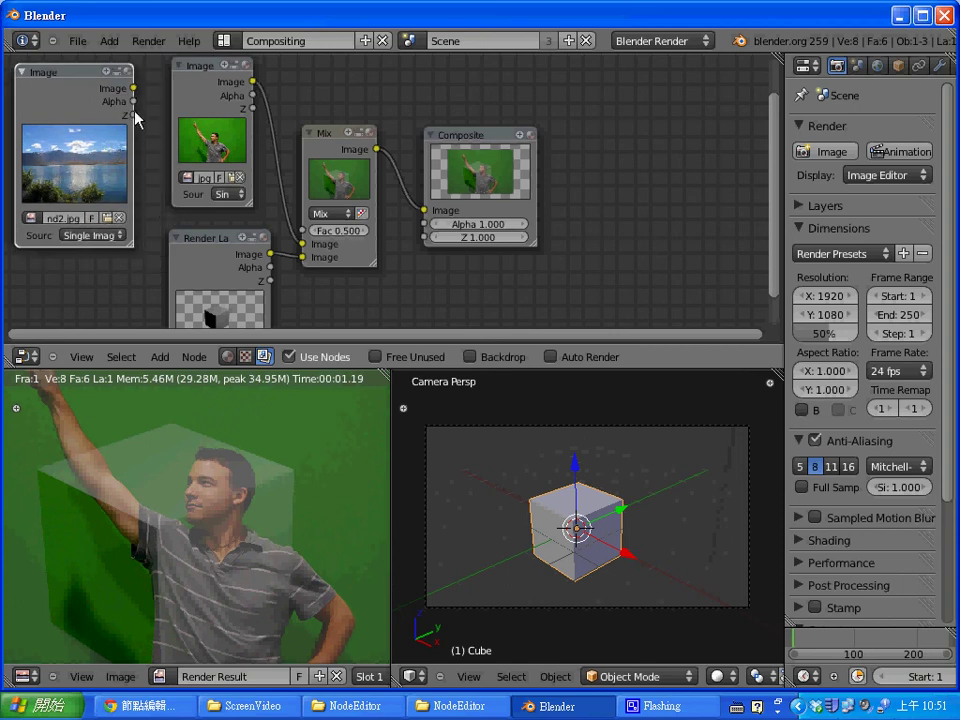
mouse_move(133, 88)
left_mouse_down()
mouse_move(412, 207)
mouse_move(303, 250)
left_mouse_up()
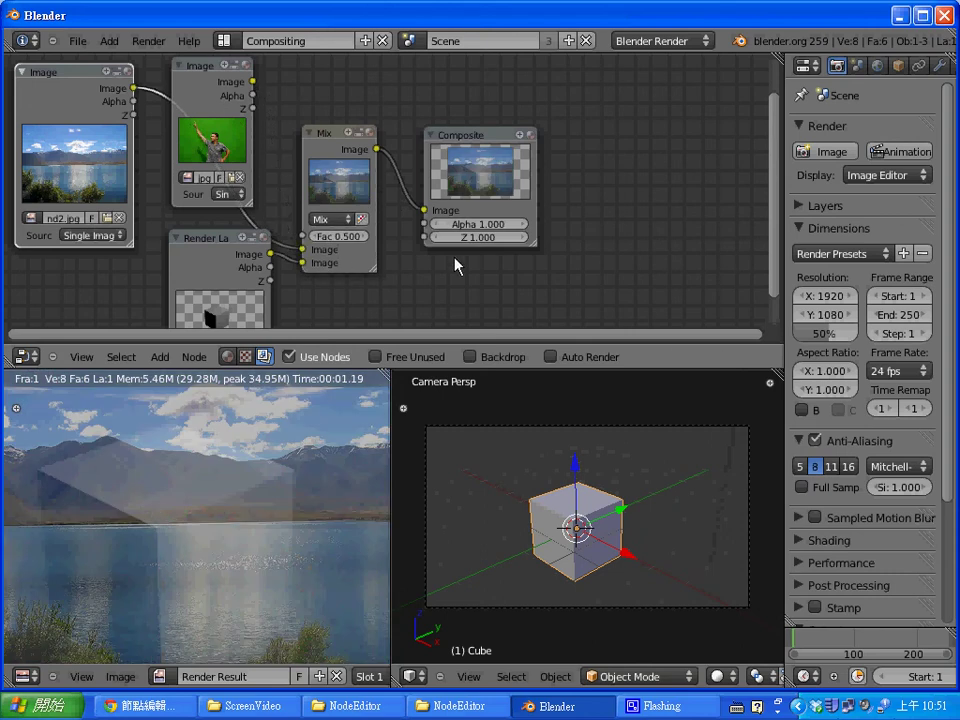
- Set the Mix node's Fac to 0.3, then 0.9, and move Render Layers down-left
left_click(361, 237)
type("0.")
type("3")
key("Return")
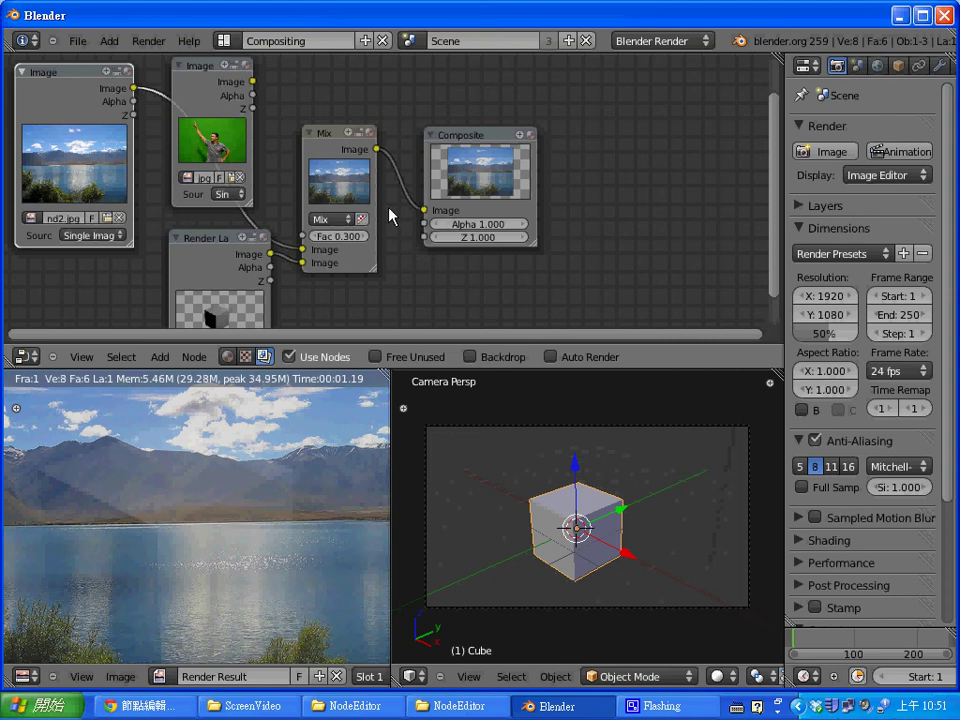
left_click(338, 239)
type("0.")
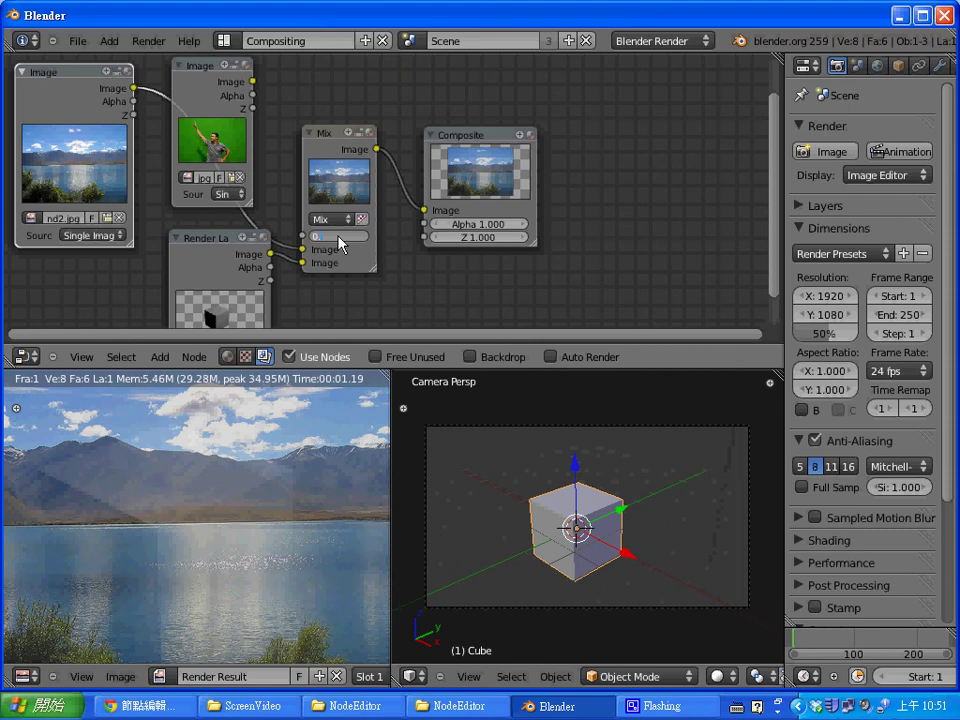
type("9")
key("Return")
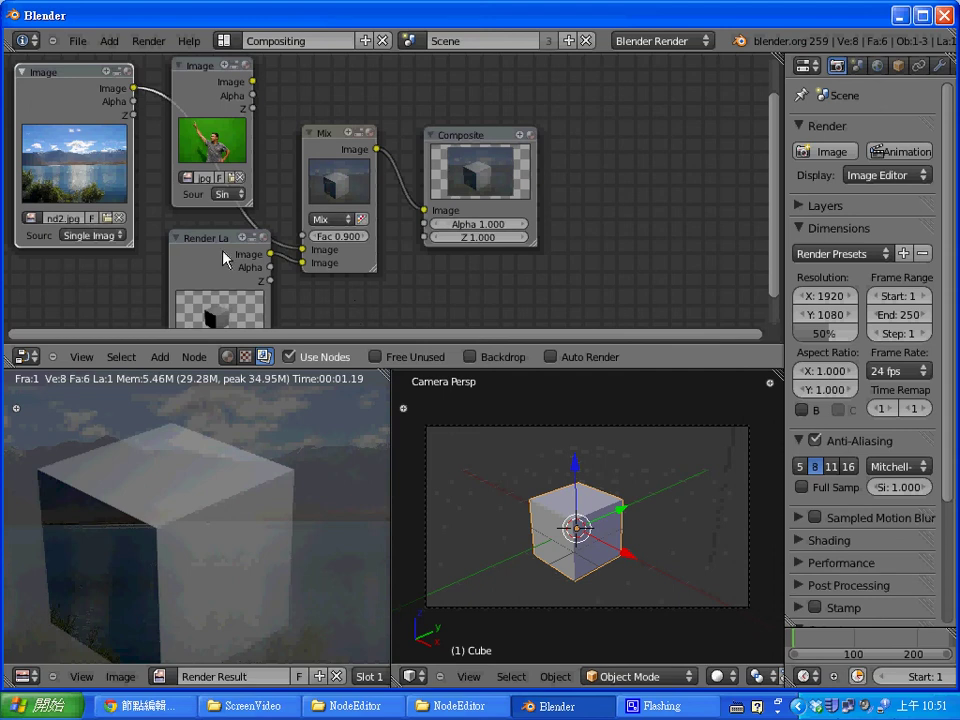
left_click_drag(222, 243, 80, 290)
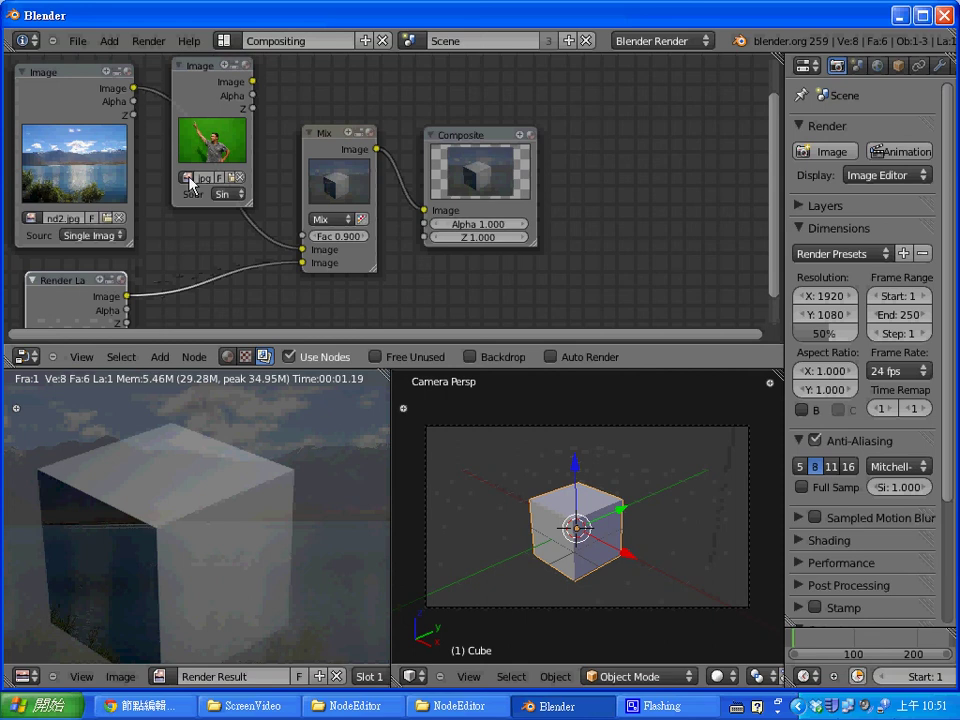
- Add a second Mix node below the first and feed its output into the first Mix's lower Image input
left_click(171, 362)
mouse_move(176, 301)
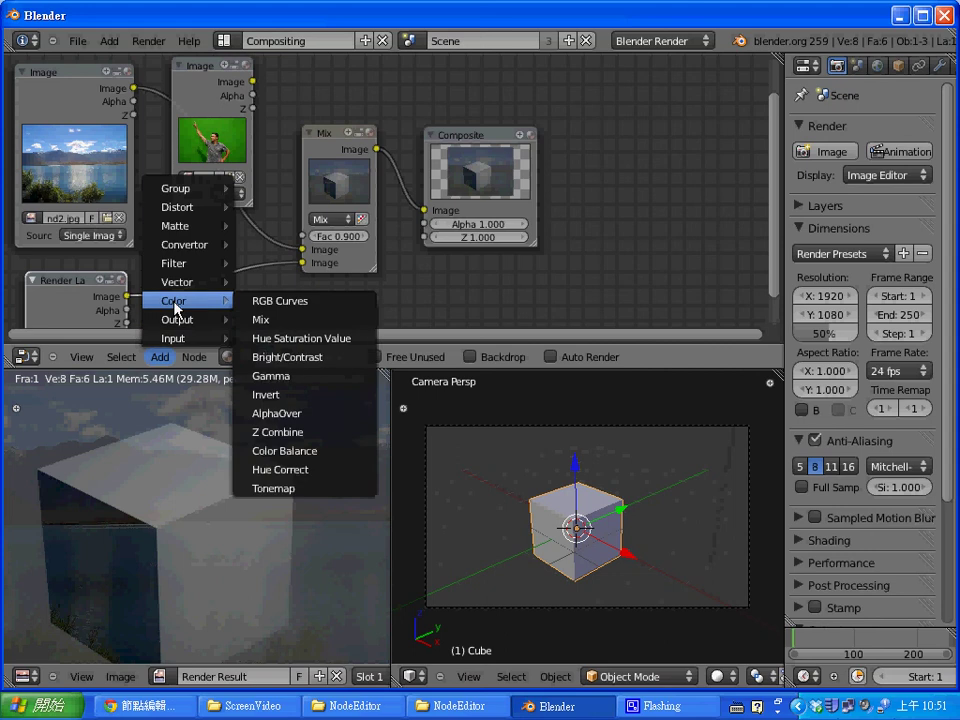
left_click(262, 320)
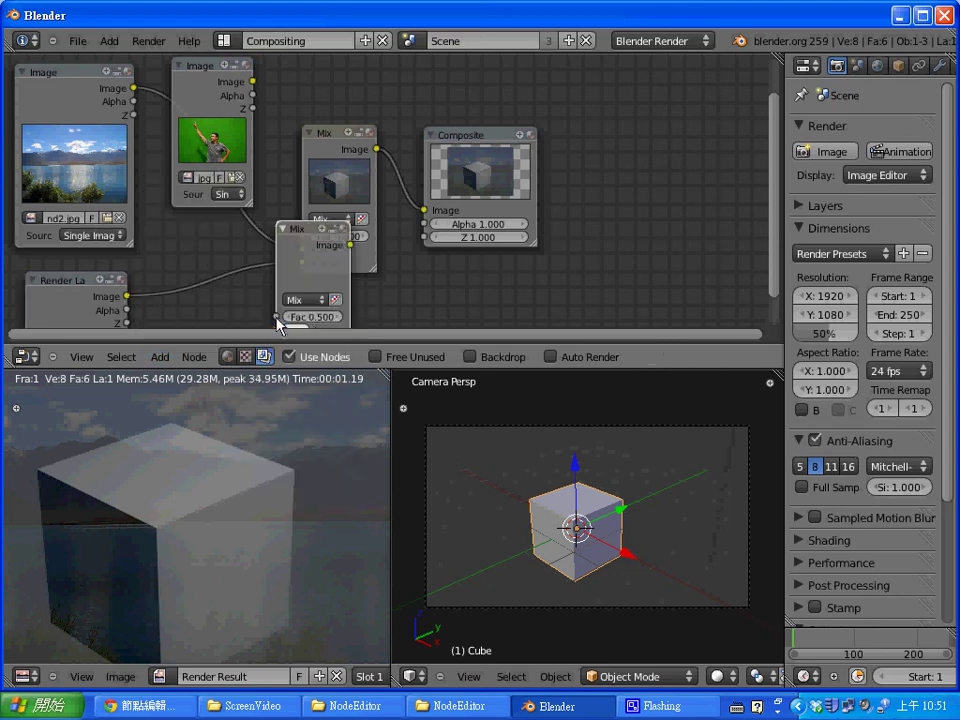
left_click(205, 242)
left_click_drag(253, 252, 301, 262)
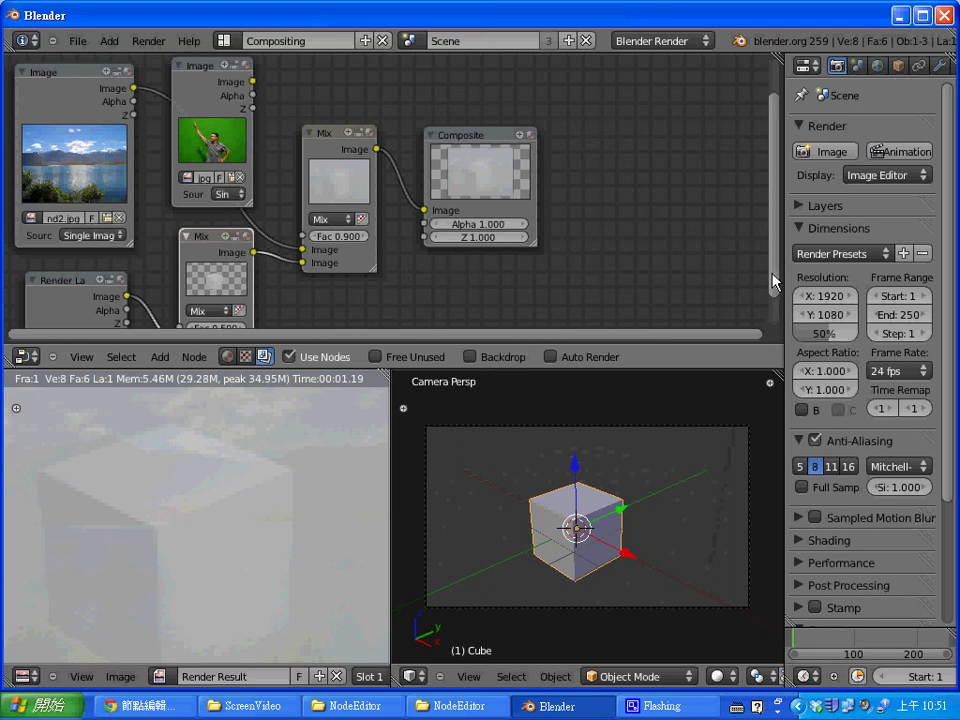
mouse_move(775, 283)
left_mouse_down()
mouse_move(775, 318)
mouse_move(775, 278)
mouse_move(775, 298)
left_mouse_up()
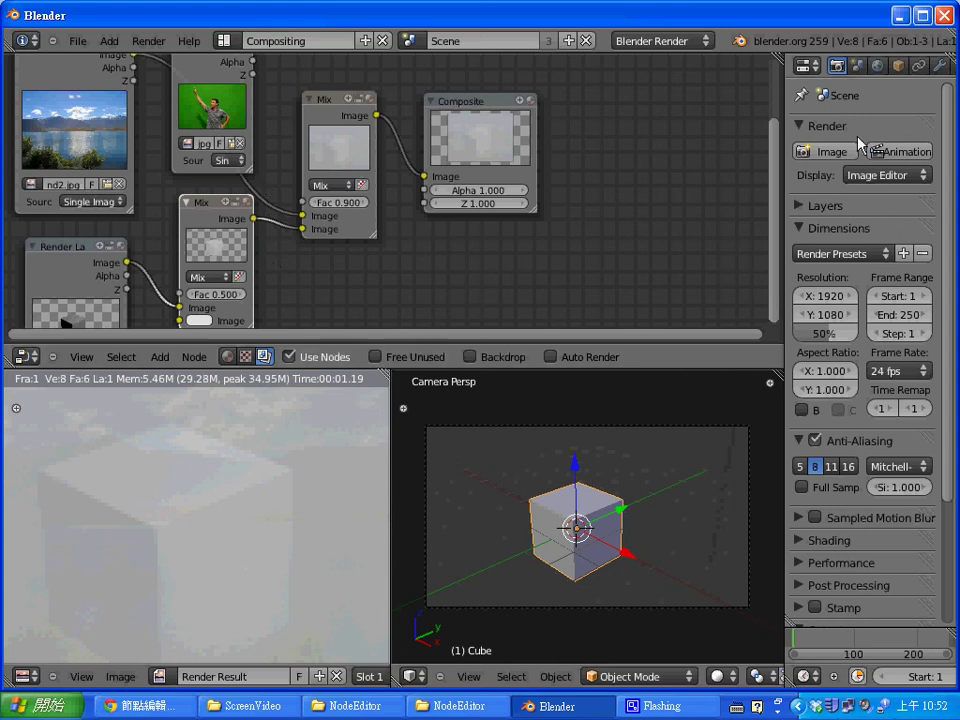
- Route the lake photo and cube render into the second Mix and the green-screen photo into the first
left_click_drag(777, 233, 777, 195)
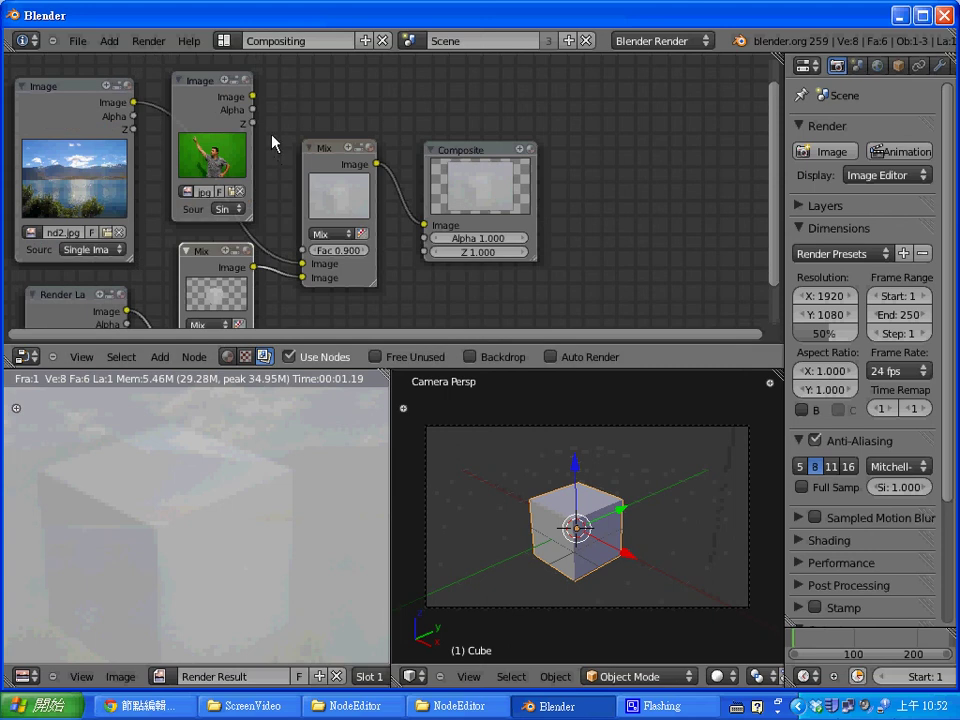
mouse_move(773, 220)
left_mouse_down()
mouse_move(773, 248)
mouse_move(773, 238)
left_mouse_up()
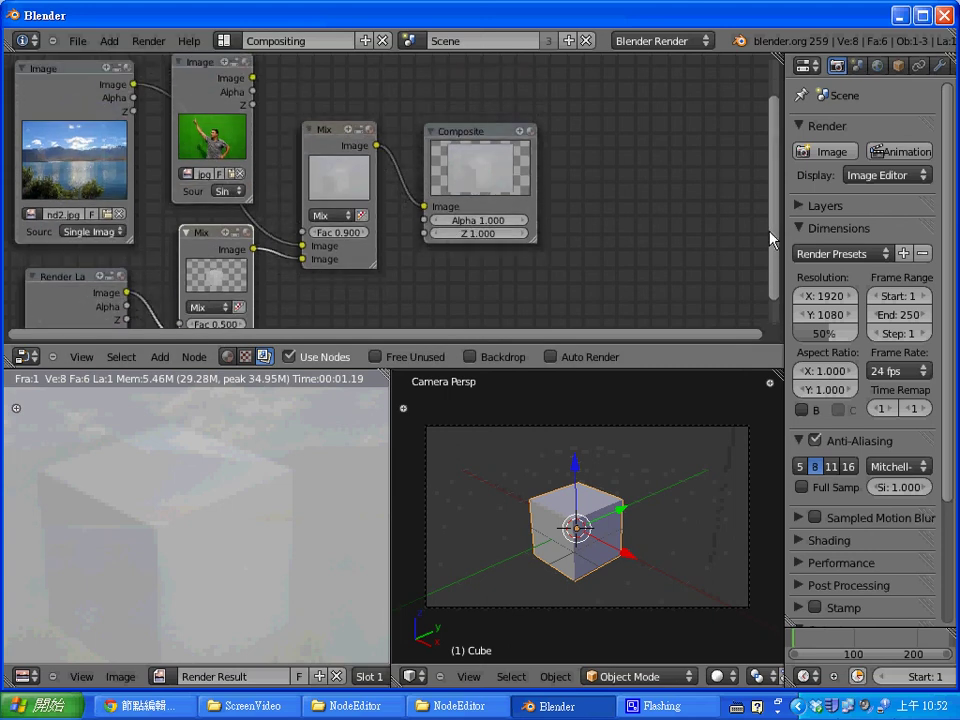
left_click_drag(303, 246, 175, 324)
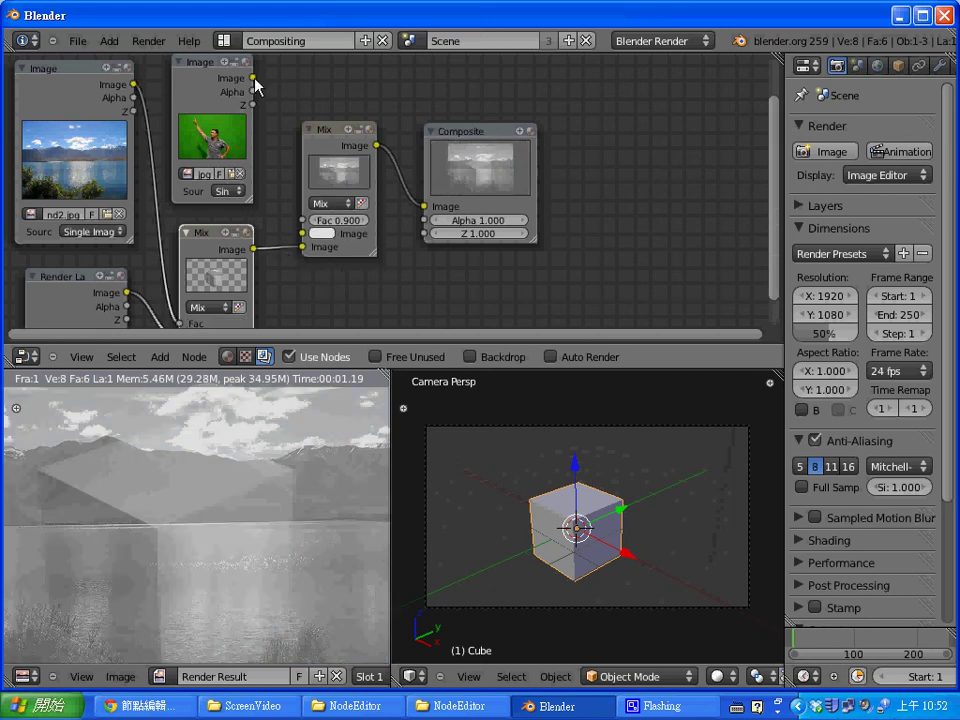
left_click_drag(253, 78, 303, 240)
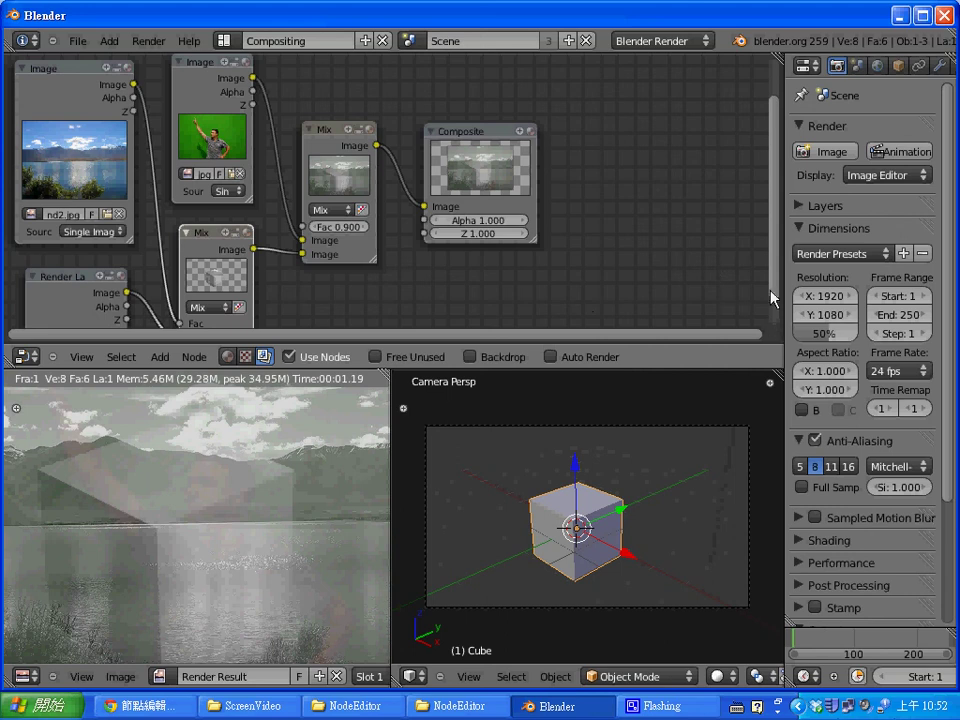
left_click_drag(774, 295, 711, 326)
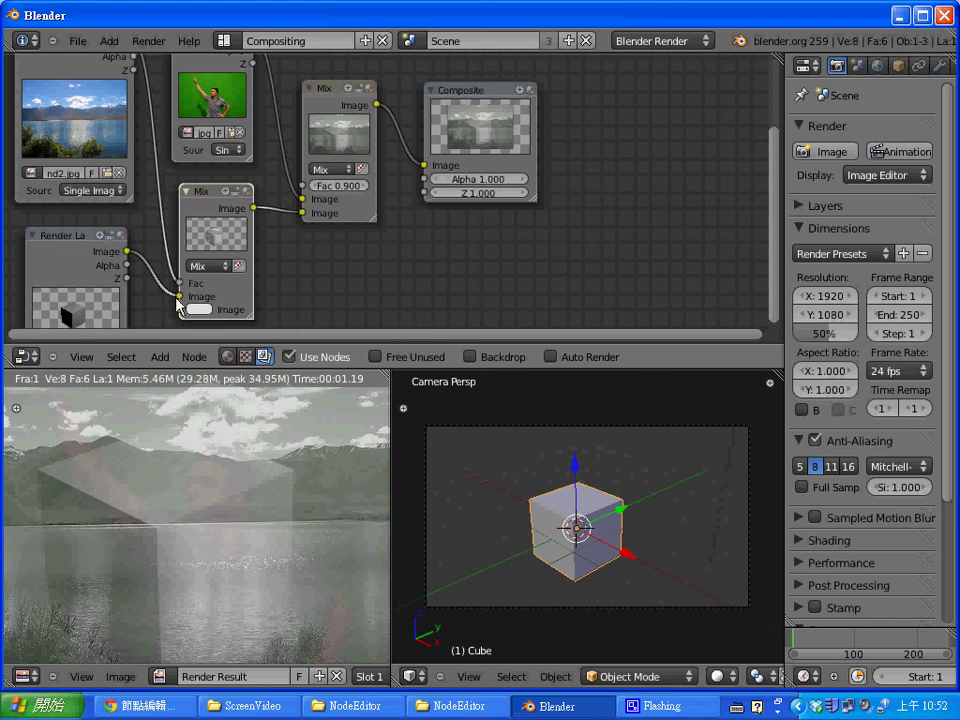
mouse_move(180, 296)
left_mouse_down()
mouse_move(180, 309)
mouse_move(180, 296)
left_mouse_up()
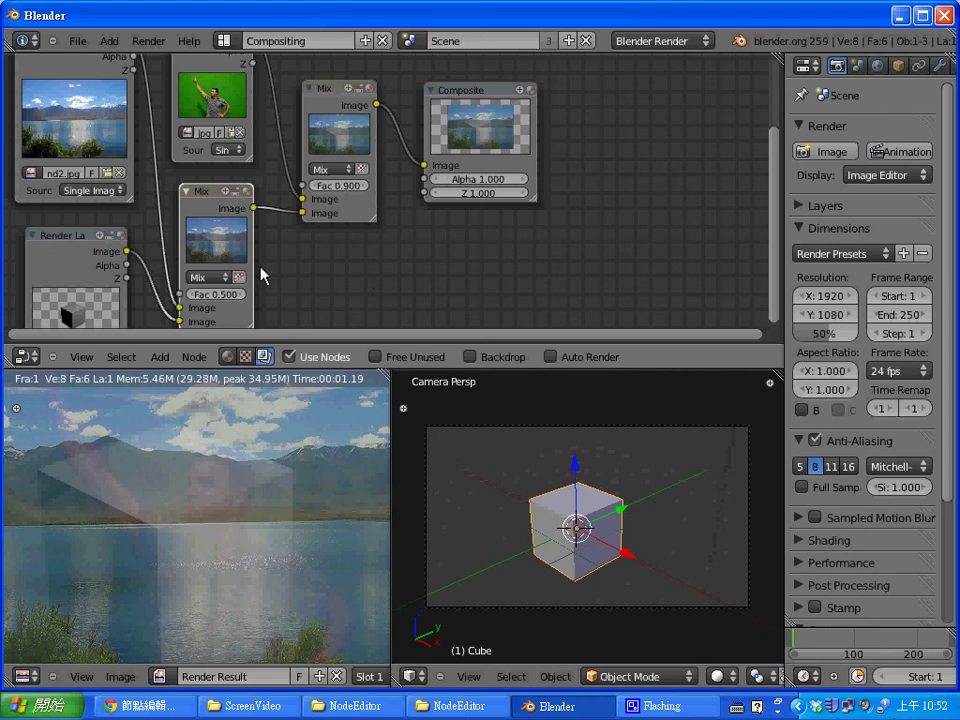
- Set the upper Mix node's Fac to 0.5, half-blending the man over the lake
left_click(343, 188)
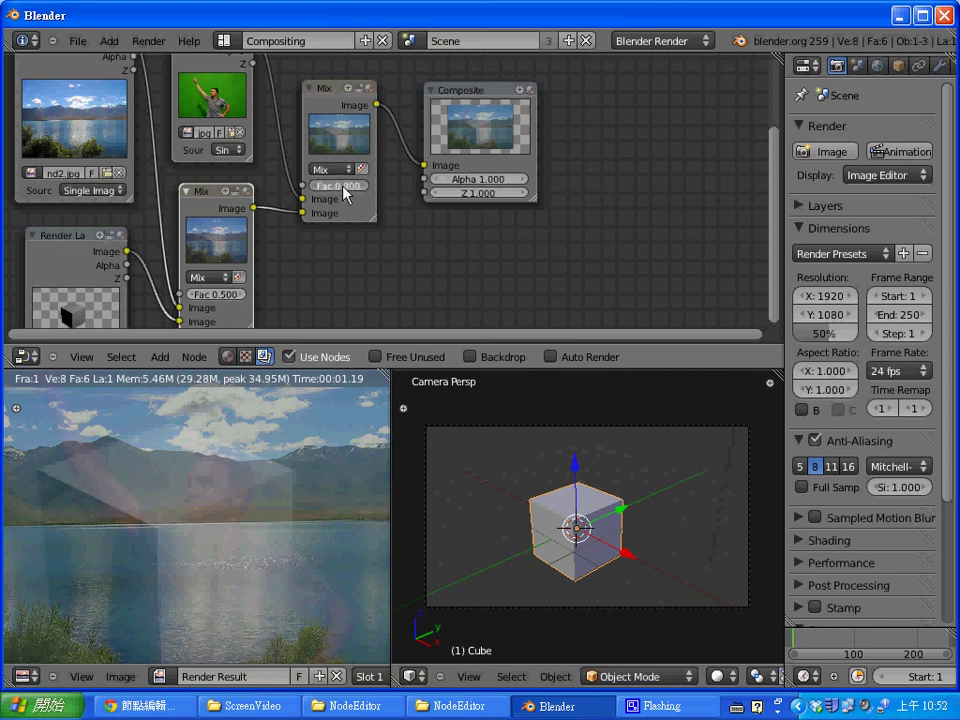
type("0")
type(".5")
key("Return")
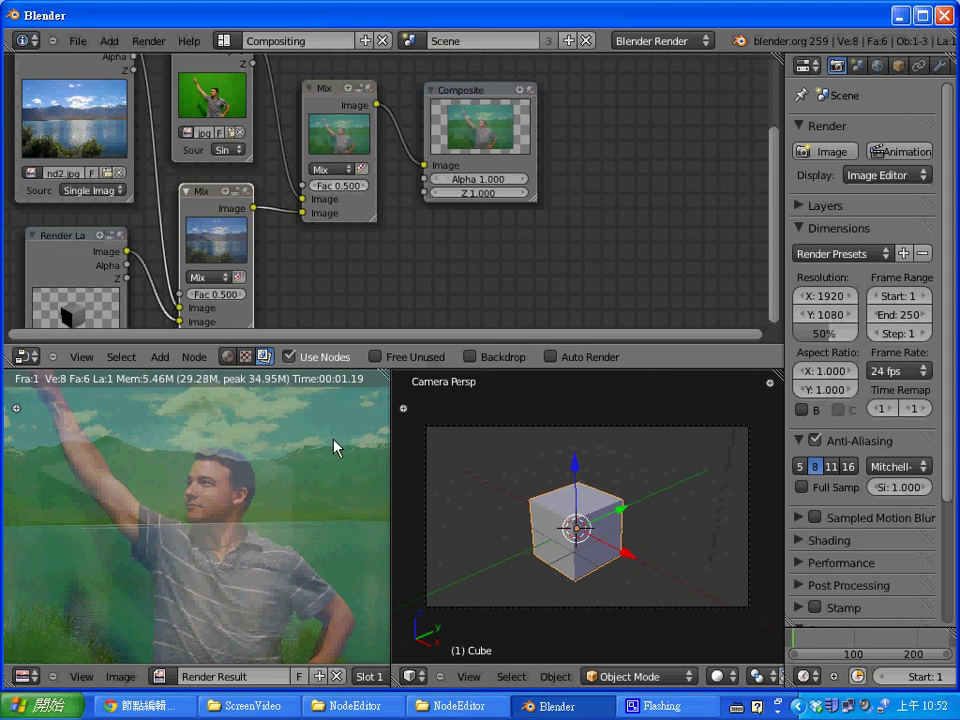